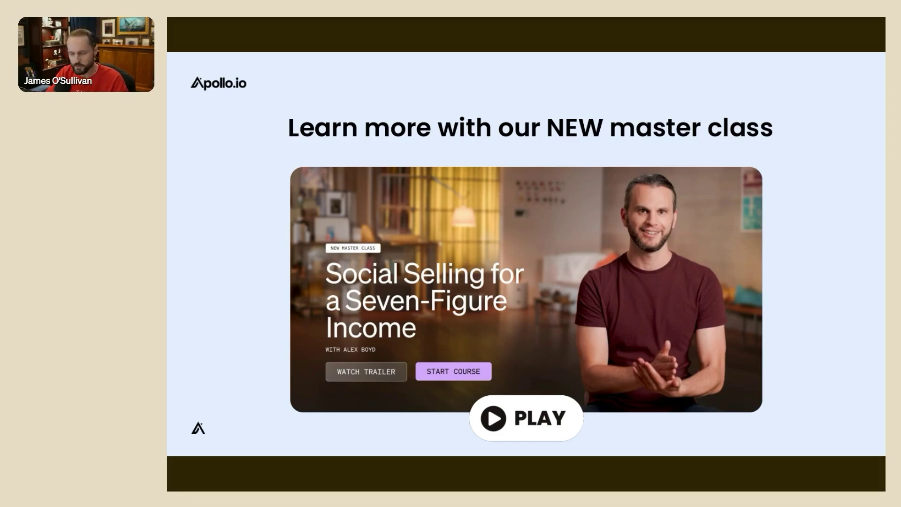
# Advance from the master-class slide to the "Let's do it in Apollo!" slide.
pyautogui.press('Right')
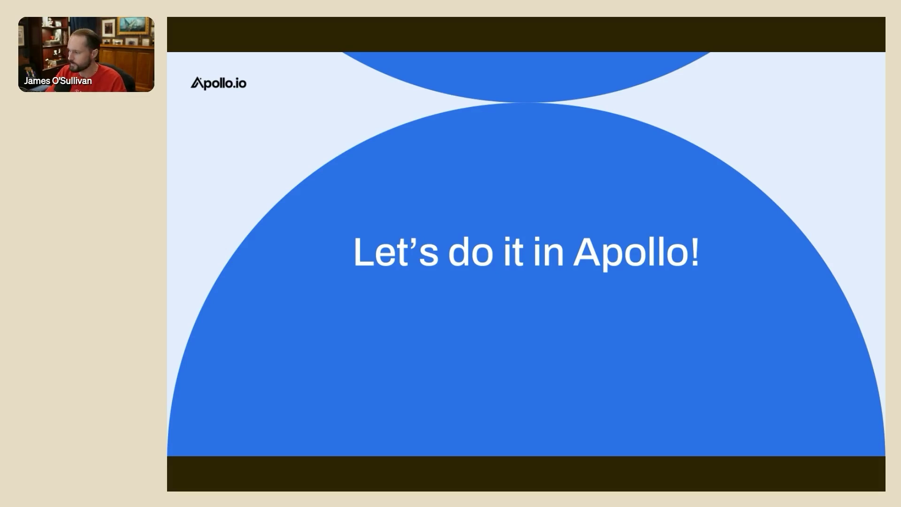
# Advance to the "What we'll cover:" slide listing the five LinkedIn-to-Apollo topics.
pyautogui.press('Right')
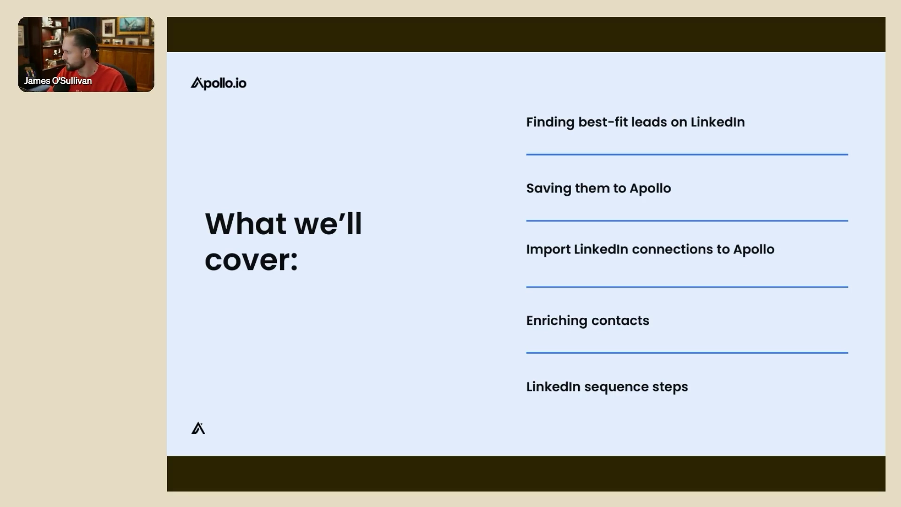
# Switch to the LinkedIn "vp of sales" search results at normal zoom.
pyautogui.hotkey('alt', 'Tab')
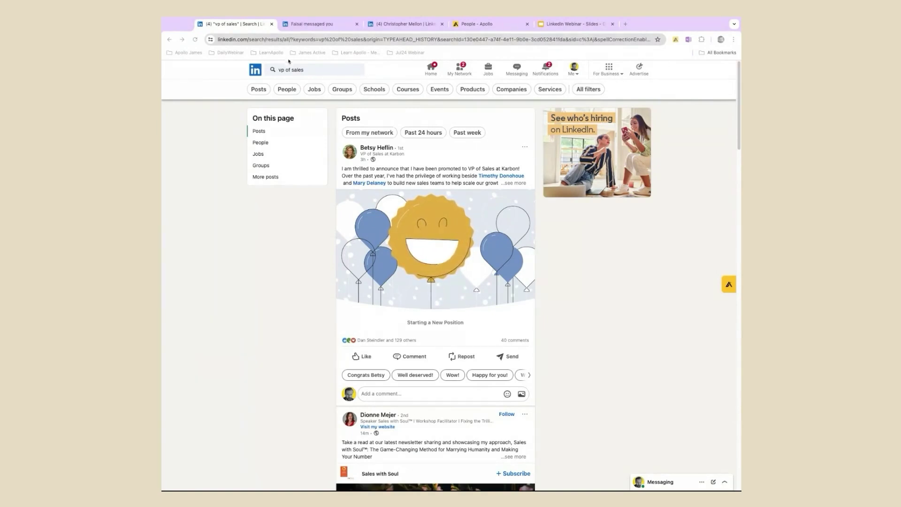
pyautogui.scroll(5, 320, 82)
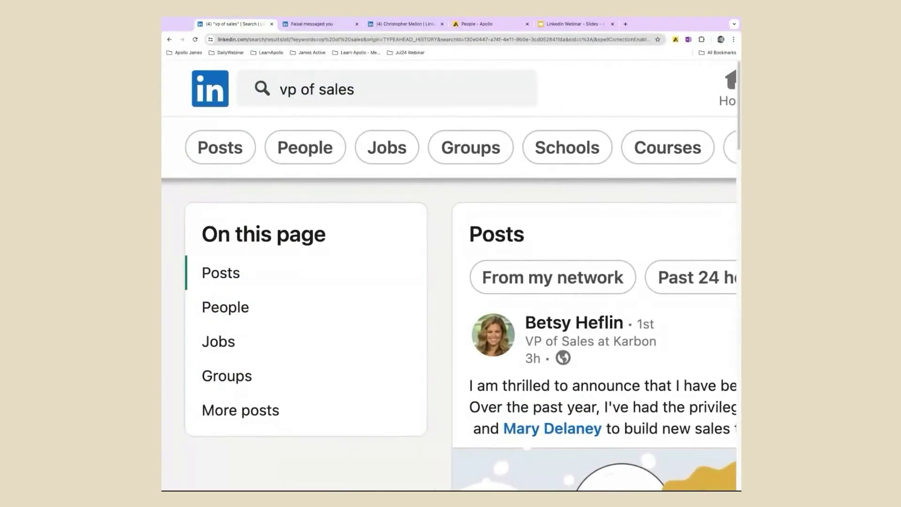
pyautogui.hotkey('ctrl', '0')
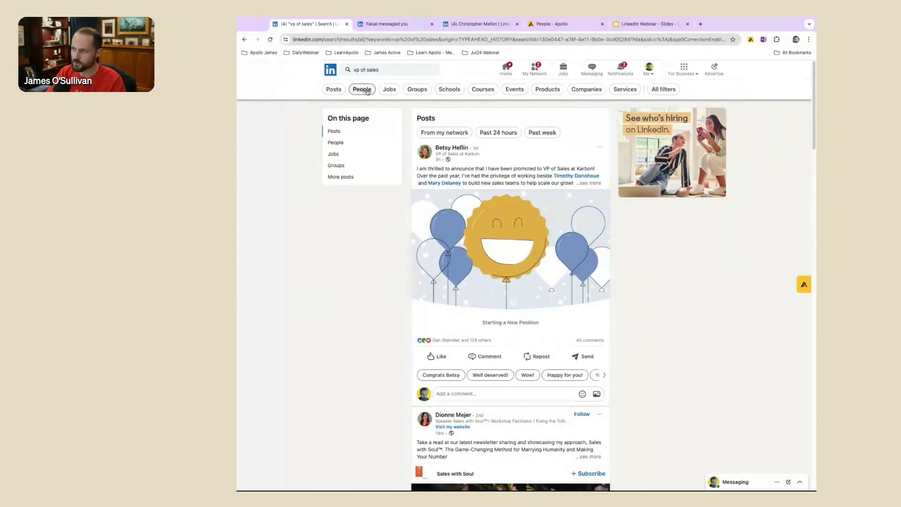
# Filter the vp of sales results to People who are 2nd-degree connections (~158,000).
pyautogui.click(367, 91)
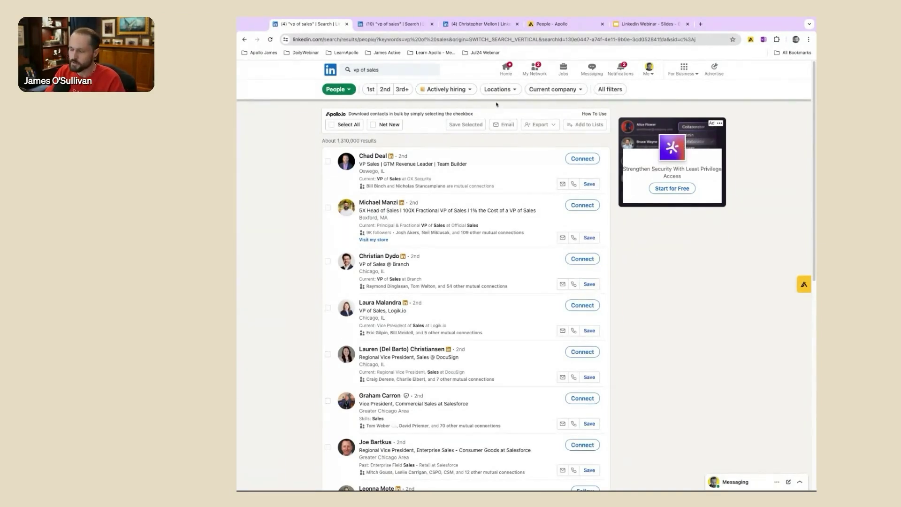
pyautogui.click(386, 90)
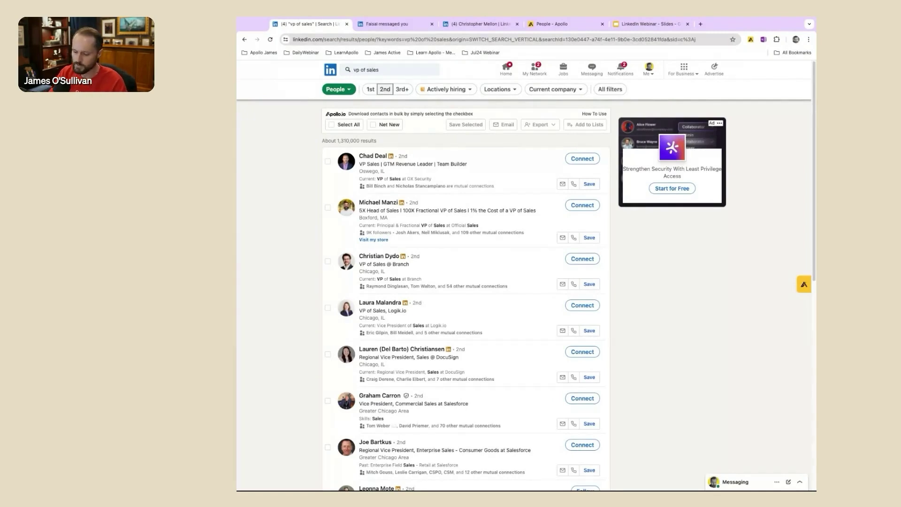
pyautogui.scroll(5, 386, 141)
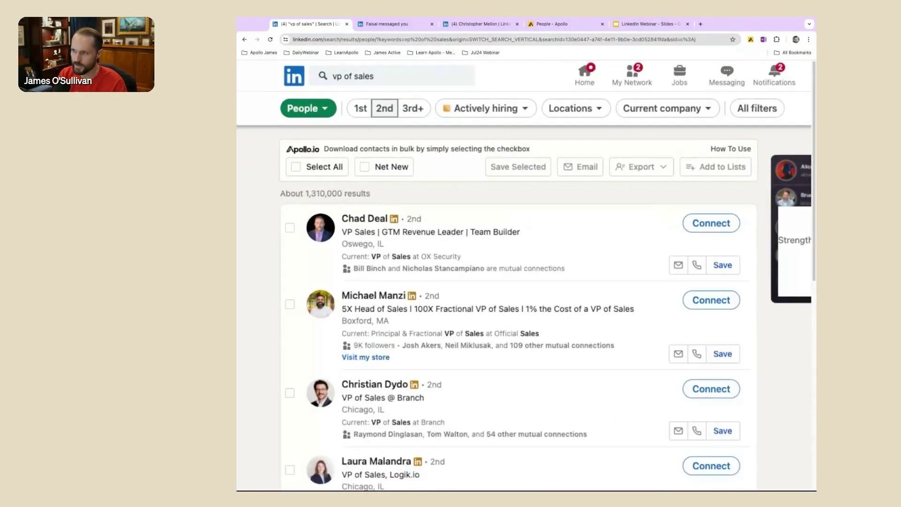
pyautogui.click(384, 116)
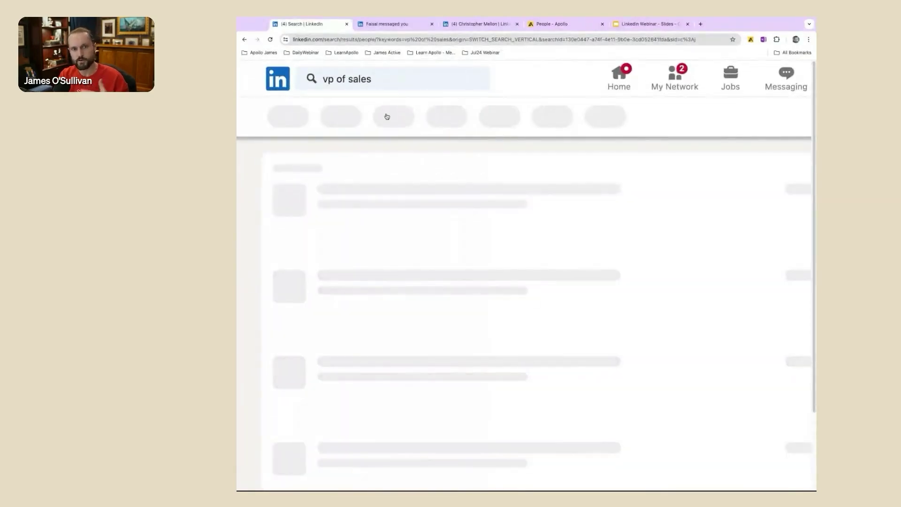
pyautogui.scroll(-5, 377, 117)
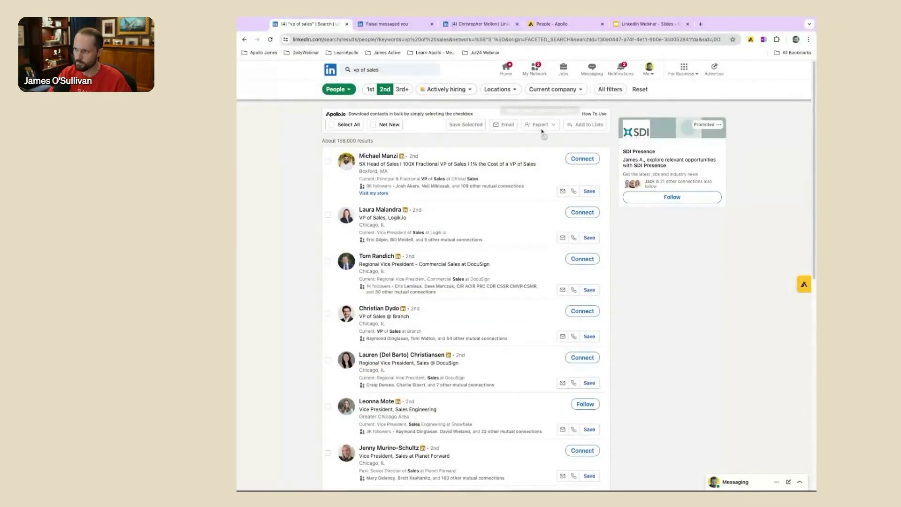
# In All filters, add the sales creator under 'Followers of'.
pyautogui.click(610, 90)
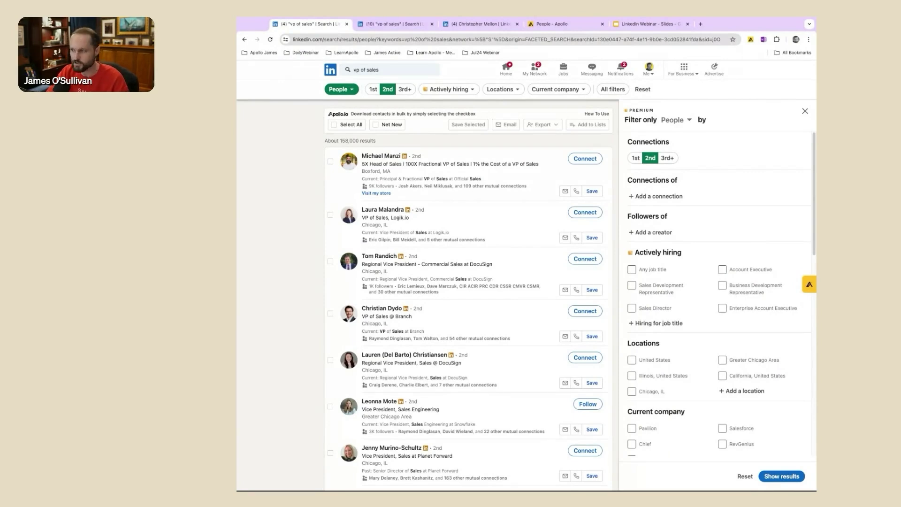
pyautogui.scroll(-3, 699, 222)
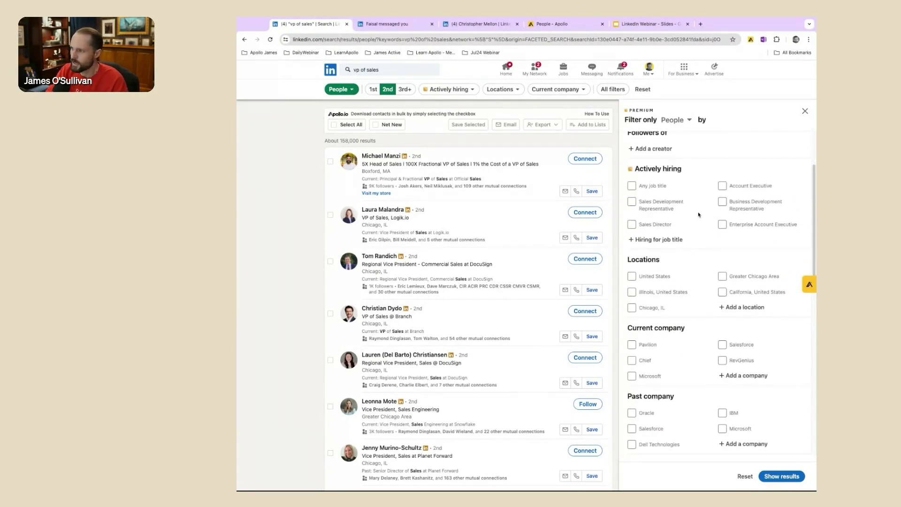
pyautogui.scroll(-1, 693, 244)
pyautogui.scroll(-1, 693, 242)
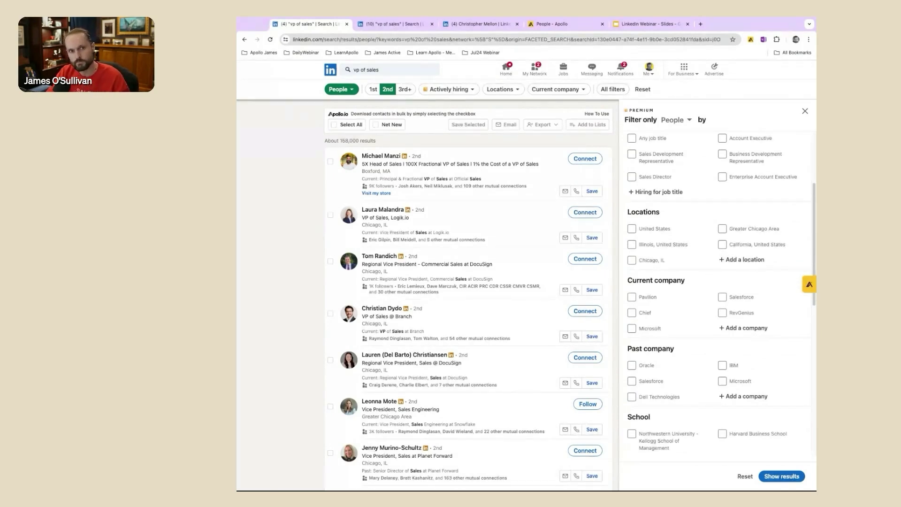
pyautogui.scroll(-8, 717, 295)
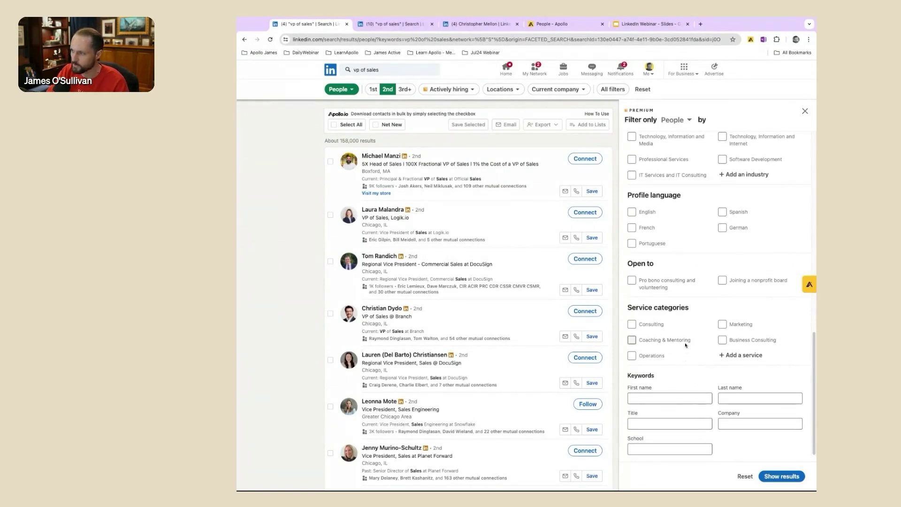
pyautogui.scroll(10, 685, 352)
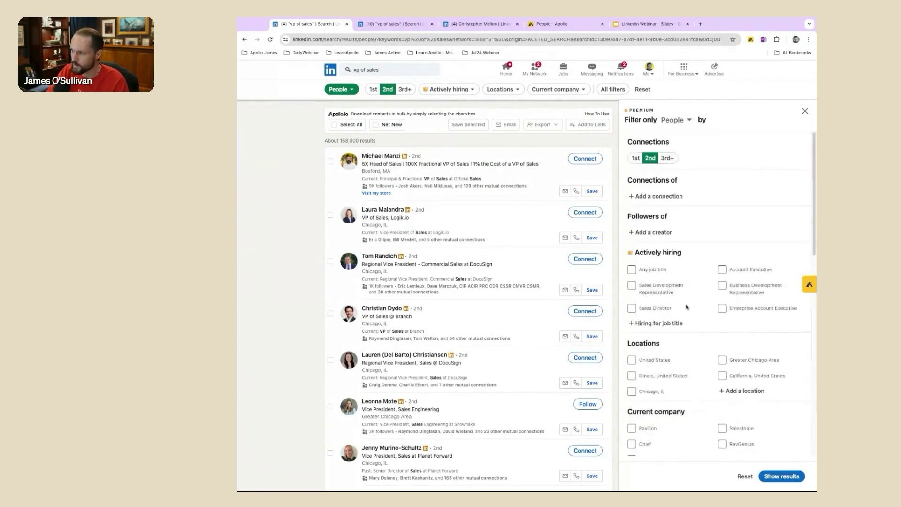
pyautogui.click(661, 234)
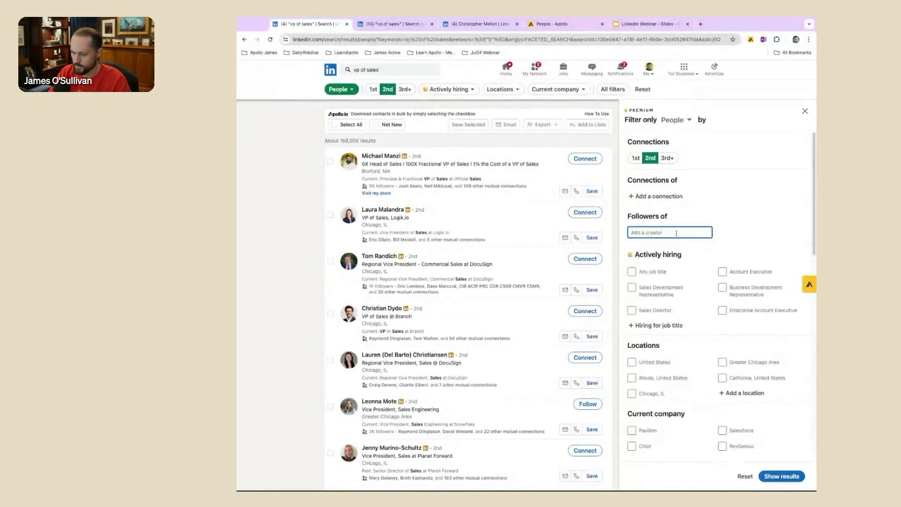
pyautogui.write('jill konr')
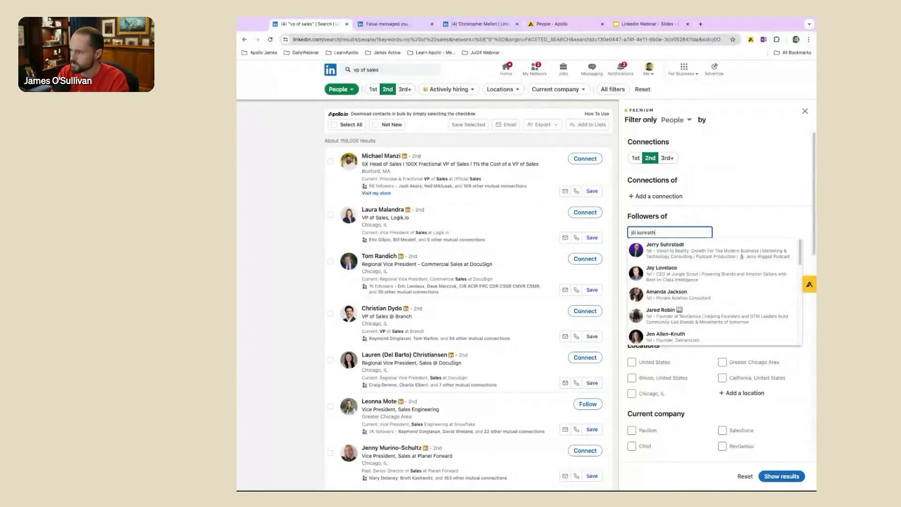
pyautogui.write('ath')
pyautogui.click(687, 244)
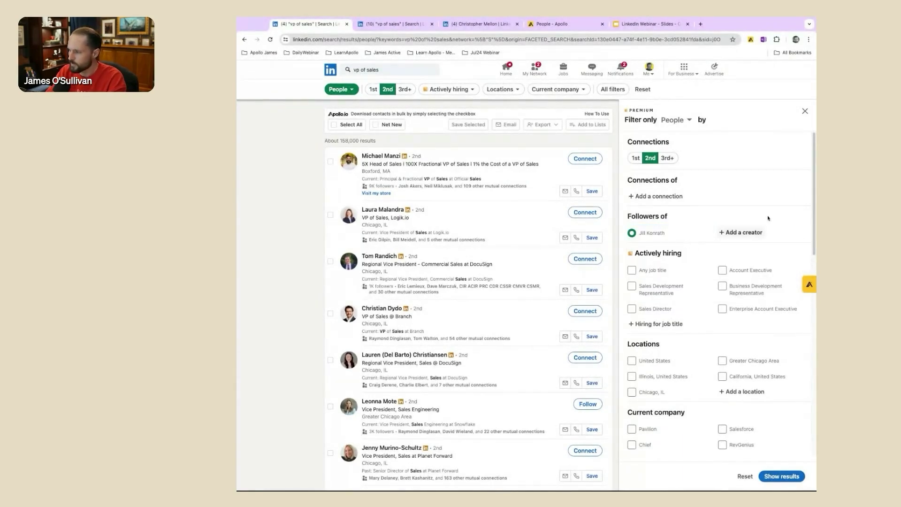
# Apply the creator filter and limit locations to Greater Chicago Area, leaving 310 results.
pyautogui.click(781, 477)
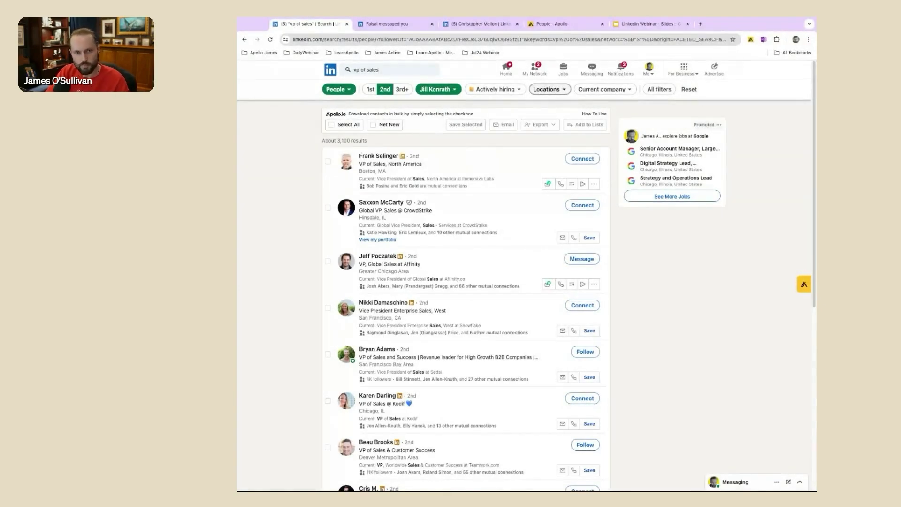
pyautogui.click(555, 92)
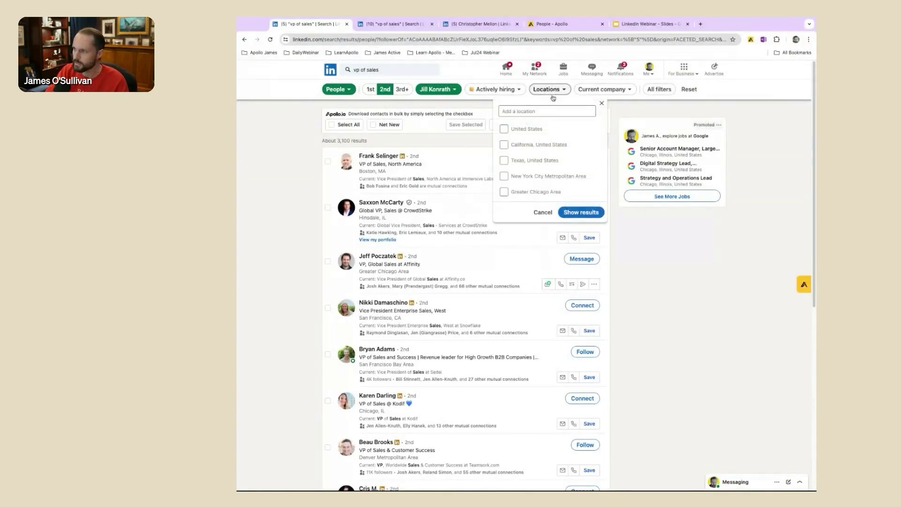
pyautogui.click(535, 192)
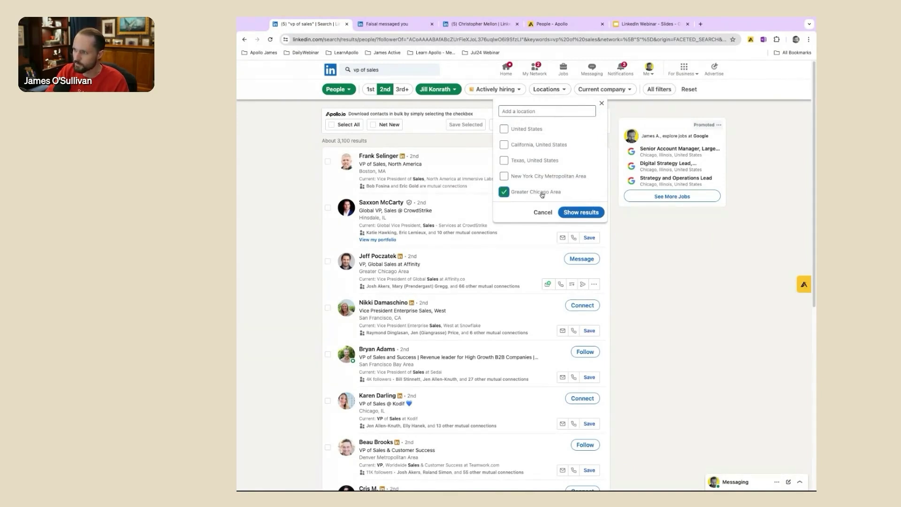
pyautogui.click(584, 212)
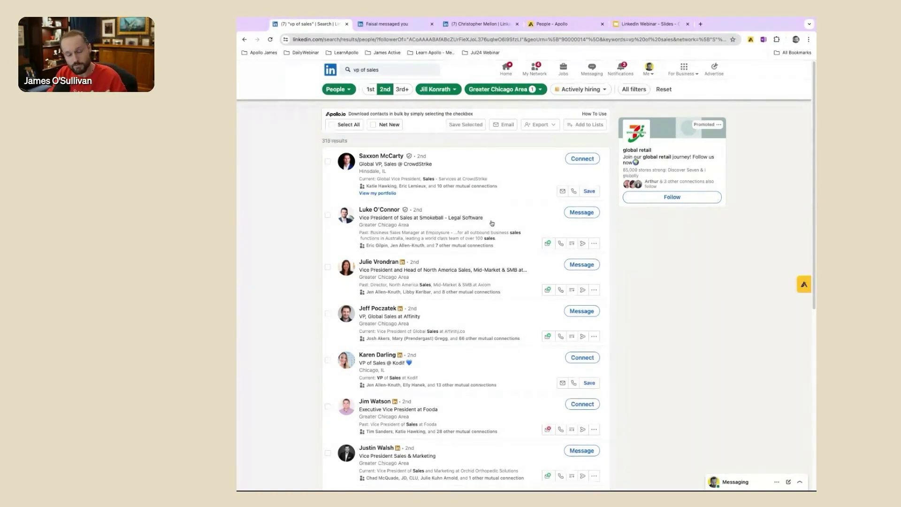
# Open the Apollo panel and select the four net-new contacts on the page.
pyautogui.click(798, 285)
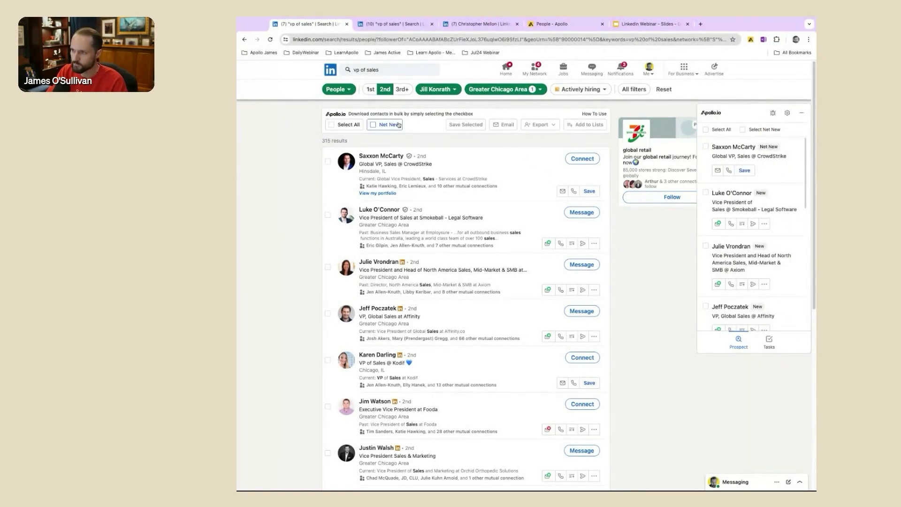
pyautogui.hotkey('ctrl', '+')
pyautogui.hotkey('ctrl', '+')
pyautogui.hotkey('ctrl', '+')
pyautogui.hotkey('ctrl', '+')
pyautogui.hotkey('ctrl', '+')
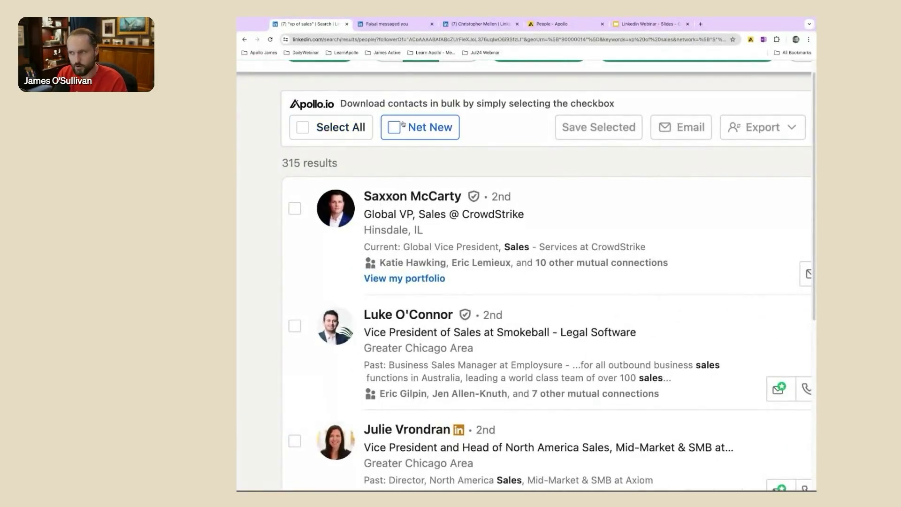
pyautogui.hotkey('ctrl', '0')
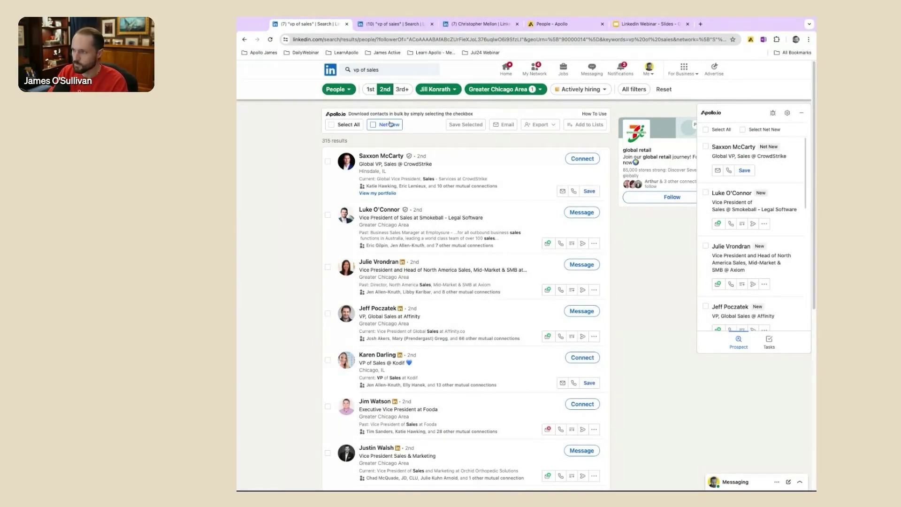
pyautogui.click(389, 124)
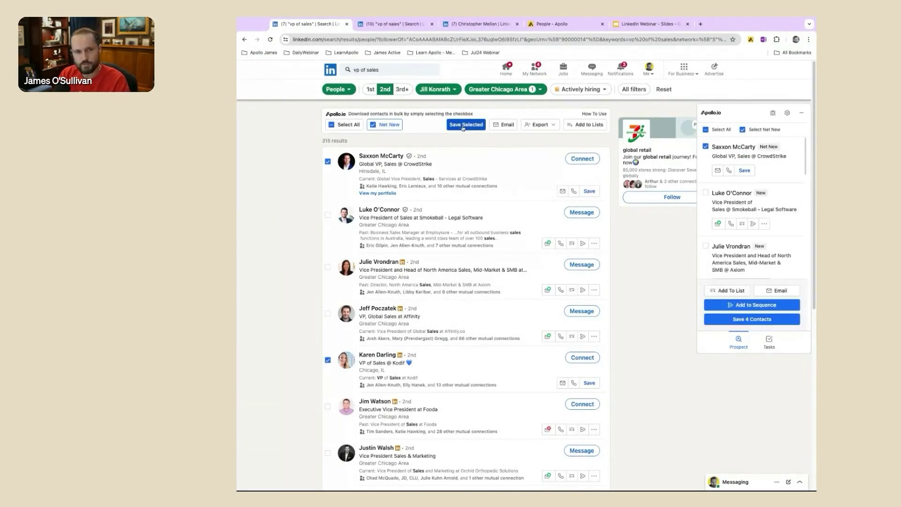
# Create a new 'LinkedIn_2nd_Chicago' Apollo list named after the creator and save the contacts.
pyautogui.scroll(5, 462, 127)
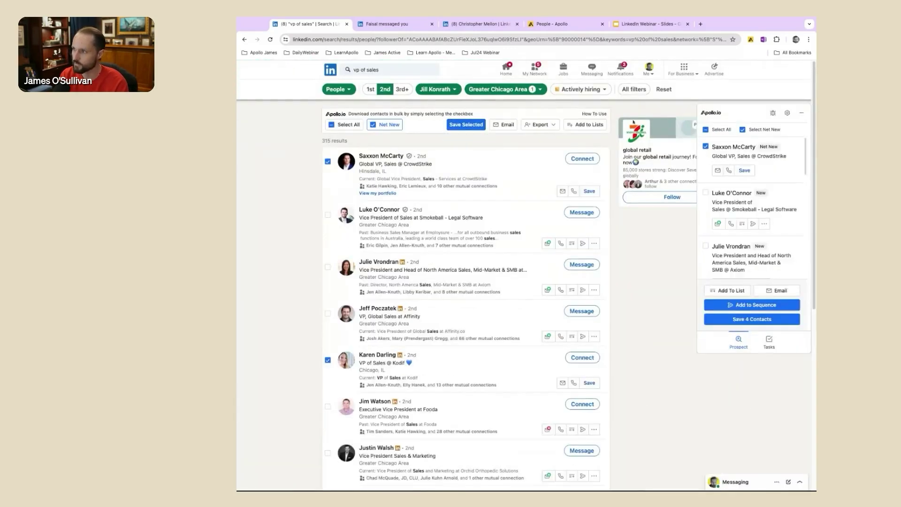
pyautogui.click(591, 124)
pyautogui.click(591, 144)
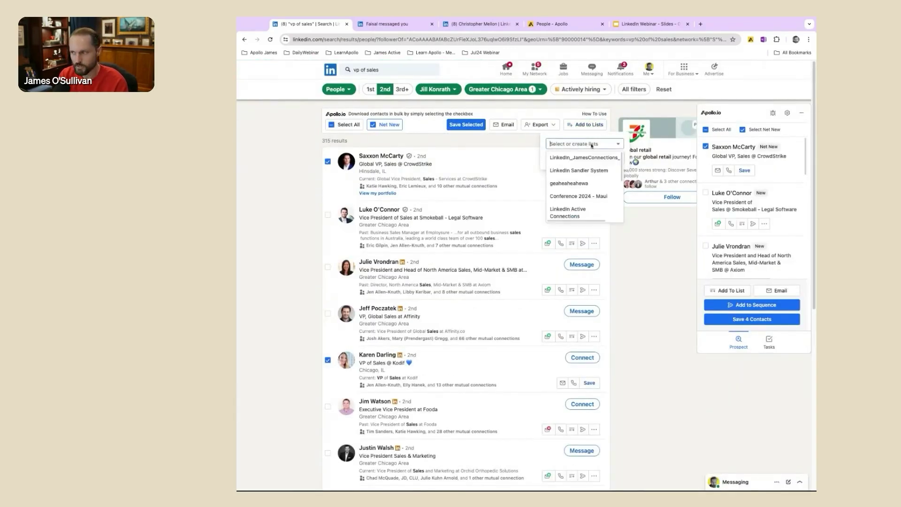
pyautogui.write('LinkedIn')
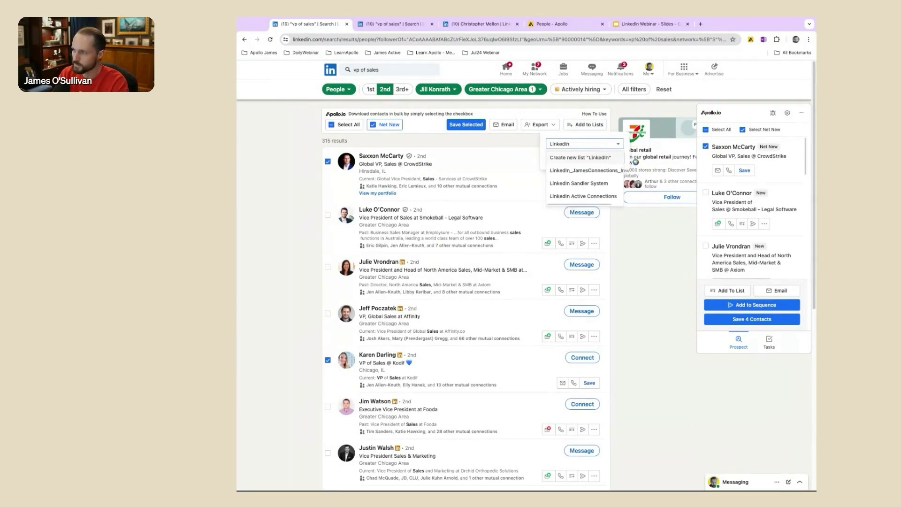
pyautogui.write('_2nd_Chicago_JillKonrath')
pyautogui.press('Return')
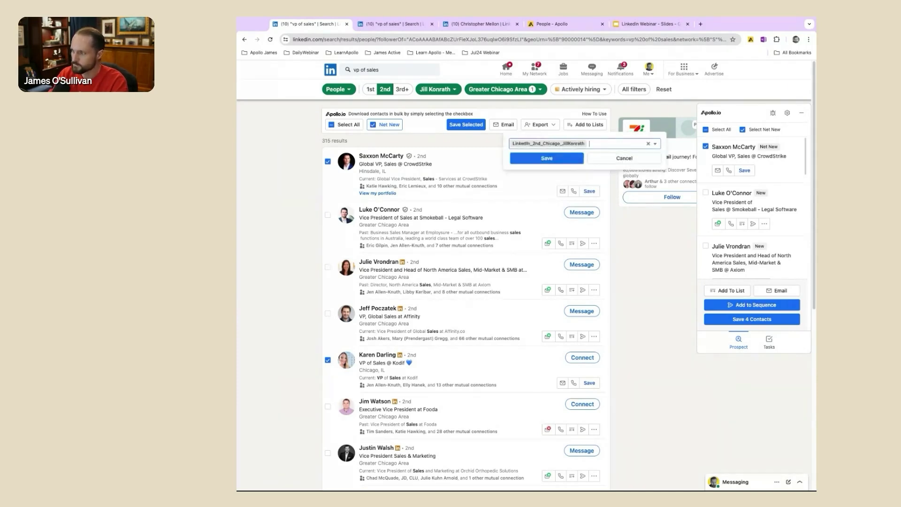
pyautogui.click(564, 161)
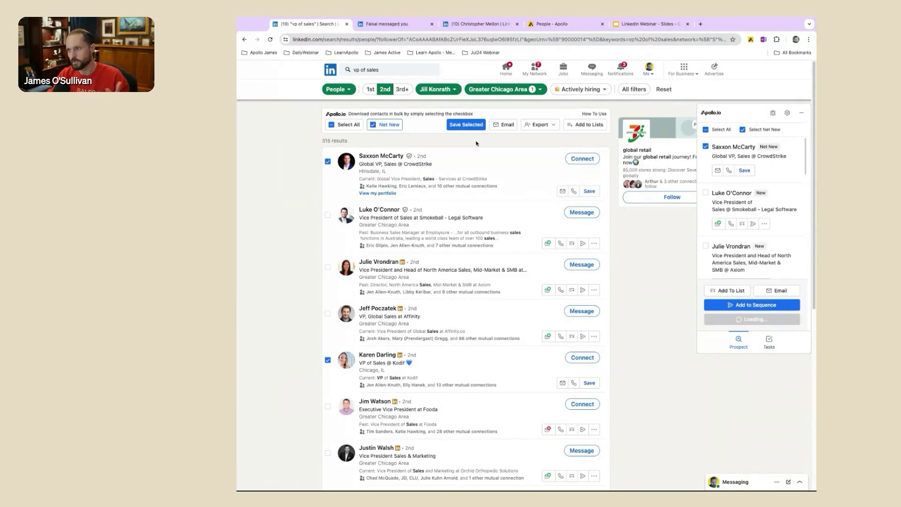
# On results page 2, select all 10 net-new prospects and save them to the Chicago list.
pyautogui.scroll(-15, 439, 382)
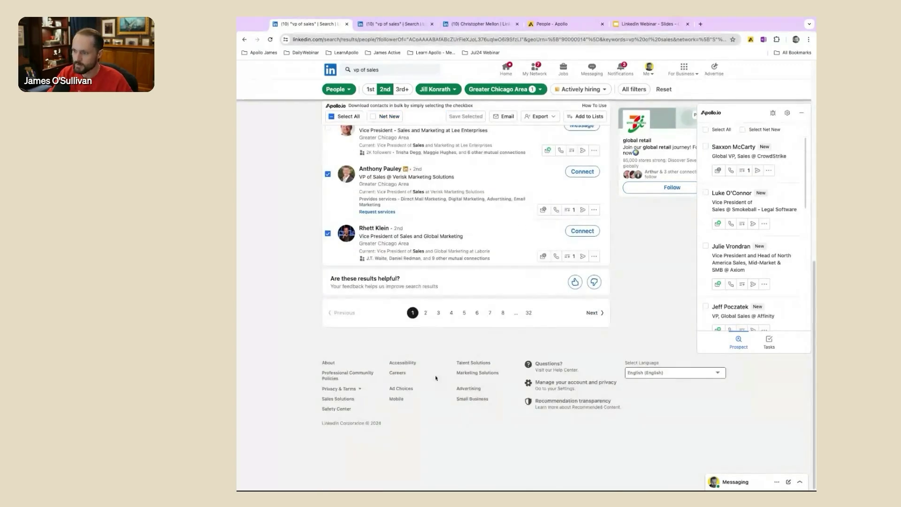
pyautogui.click(426, 313)
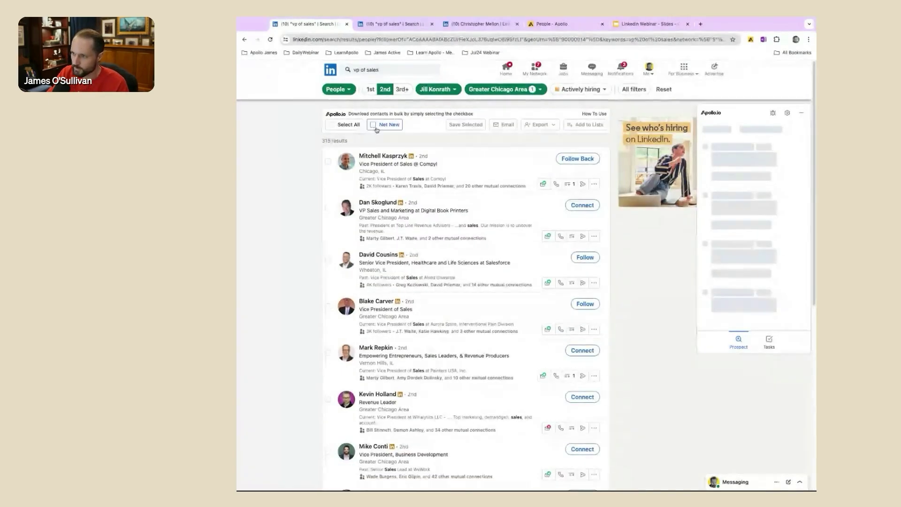
pyautogui.click(375, 126)
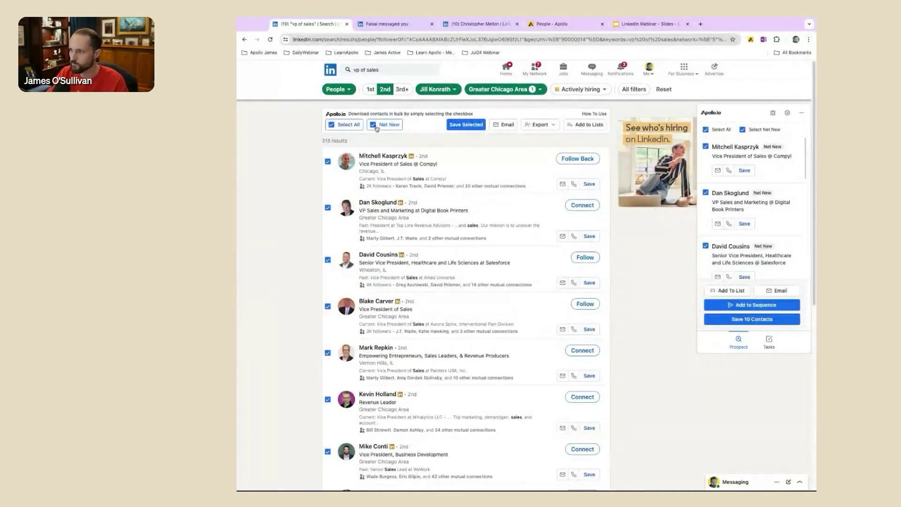
pyautogui.click(586, 124)
pyautogui.click(547, 158)
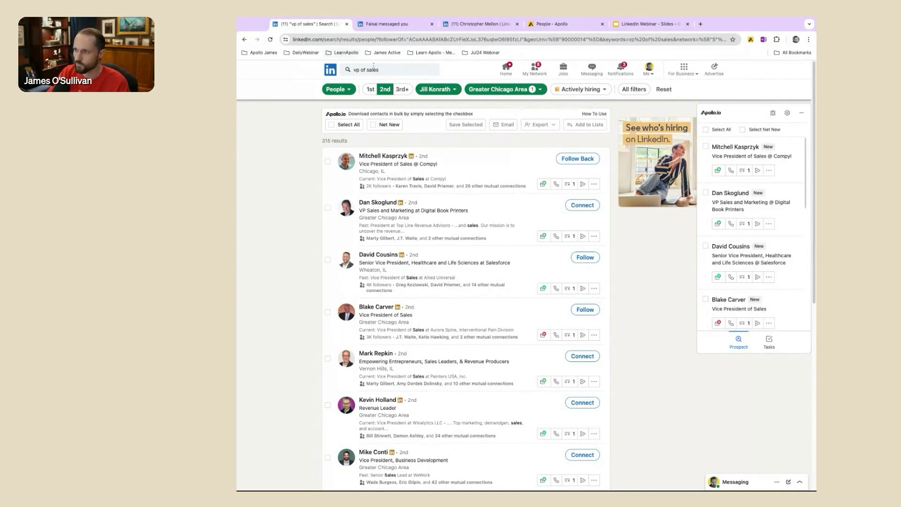
# In the other tab, rerun the vp of sales search filtered to 2nd-degree People.
pyautogui.hotkey('ctrl', '2')
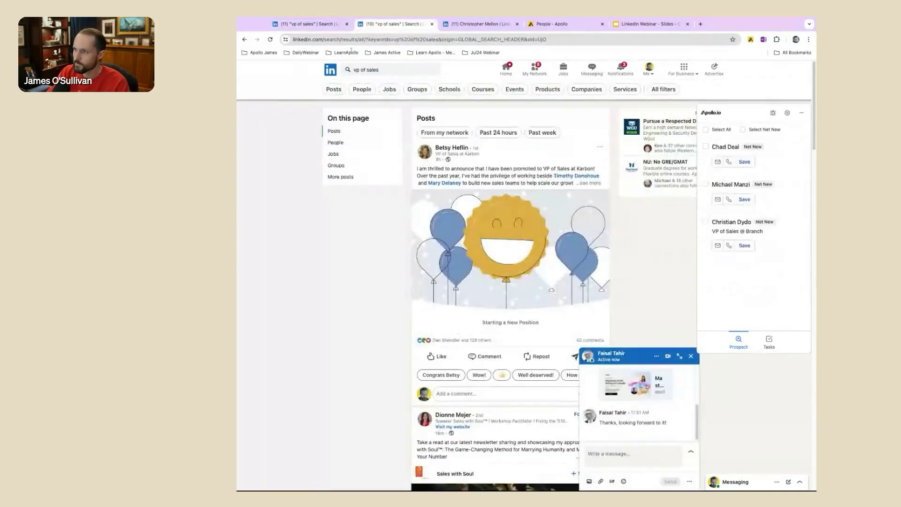
pyautogui.click(691, 356)
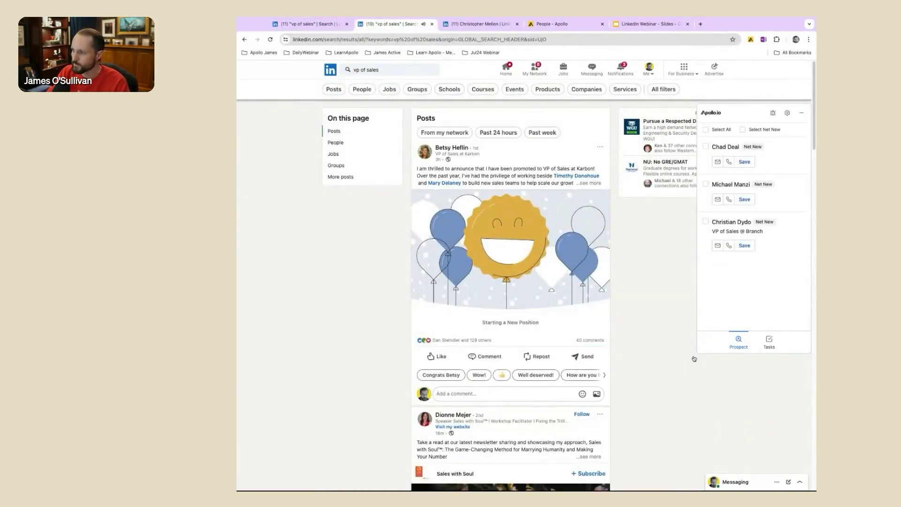
pyautogui.click(399, 70)
pyautogui.press('Return')
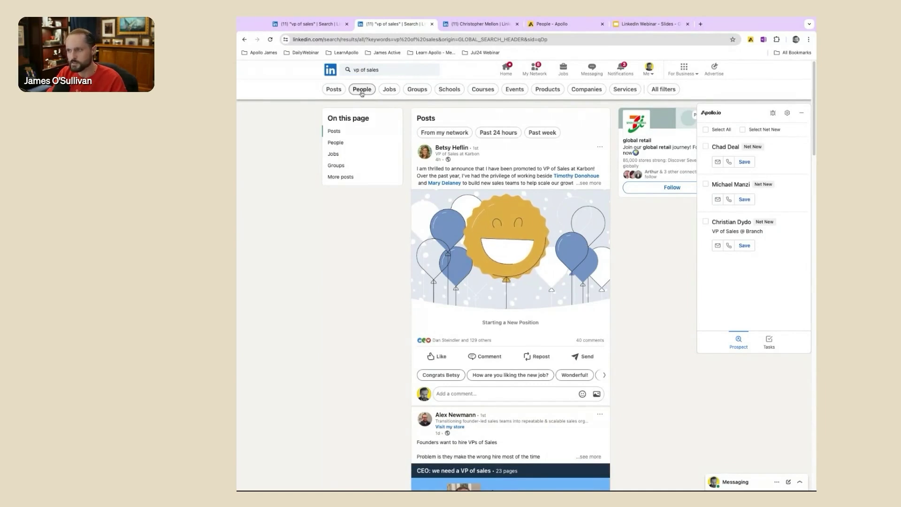
pyautogui.click(362, 90)
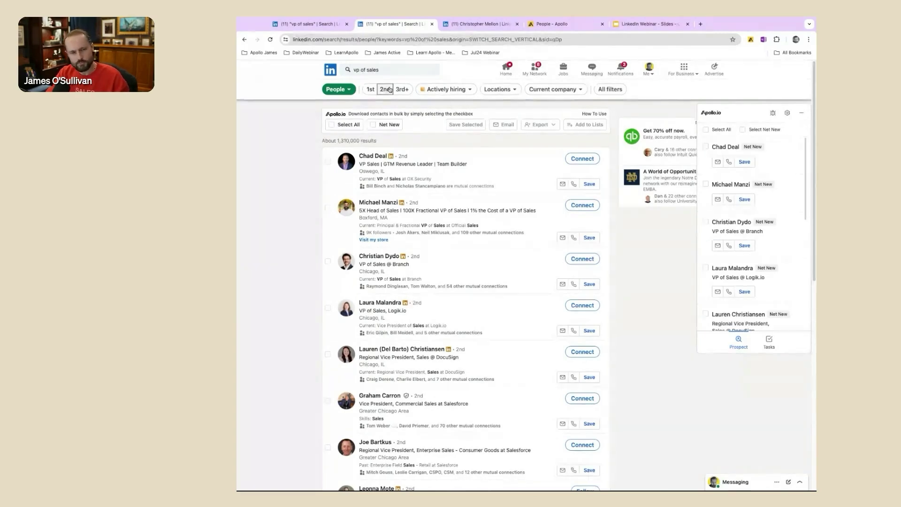
pyautogui.click(389, 90)
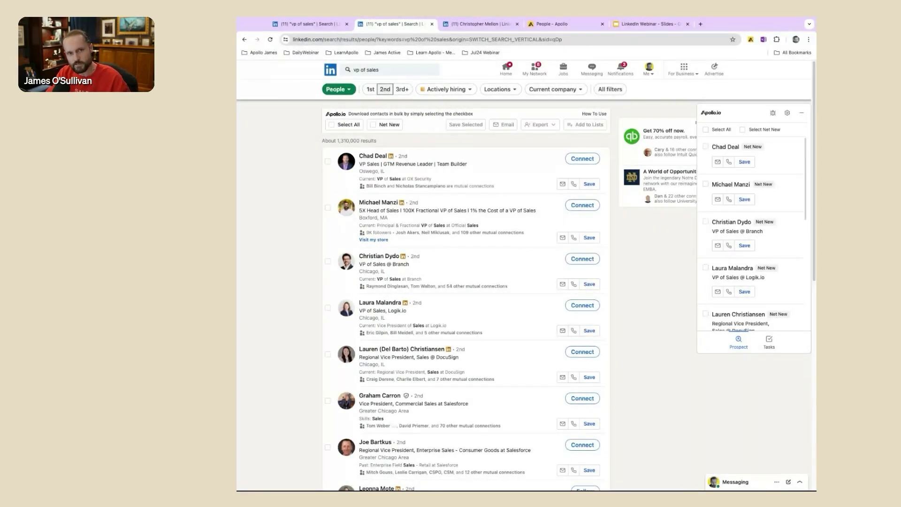
pyautogui.click(385, 89)
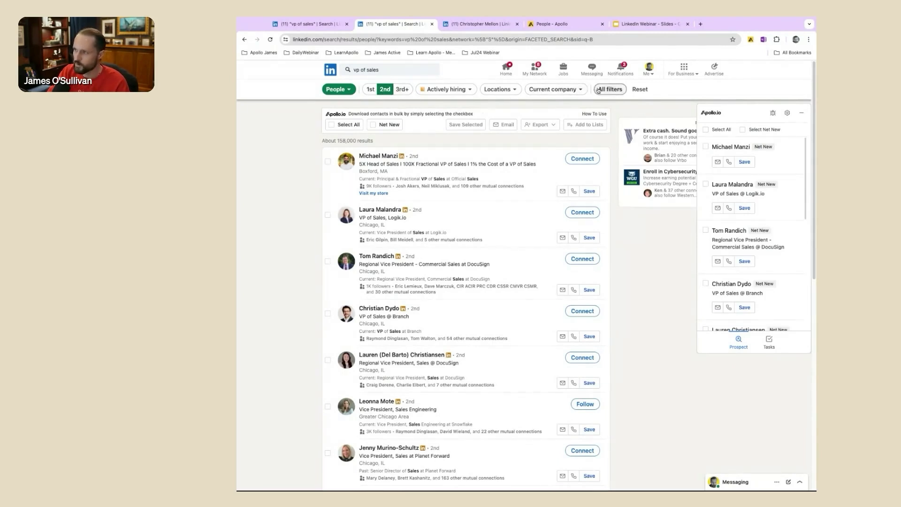
# Add a 'Connections of' filter for one contact, show the results, and select all net-new prospects.
pyautogui.click(596, 90)
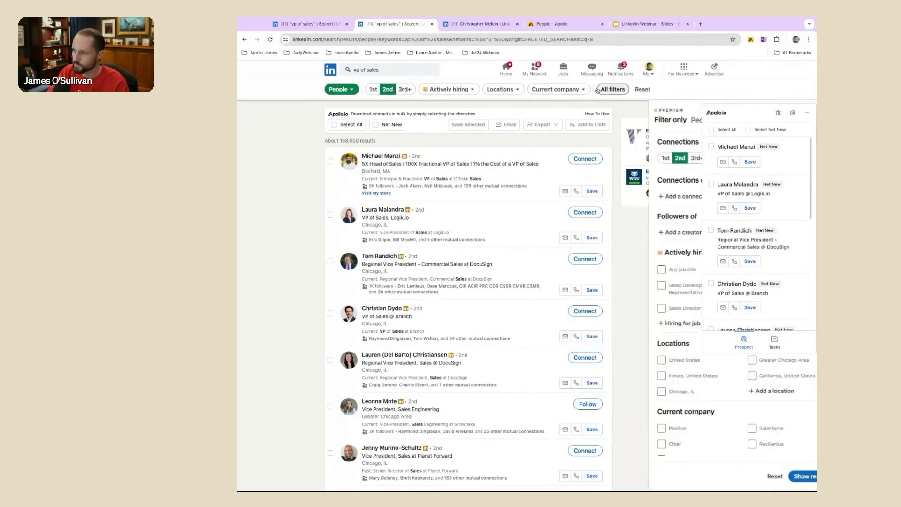
pyautogui.click(807, 112)
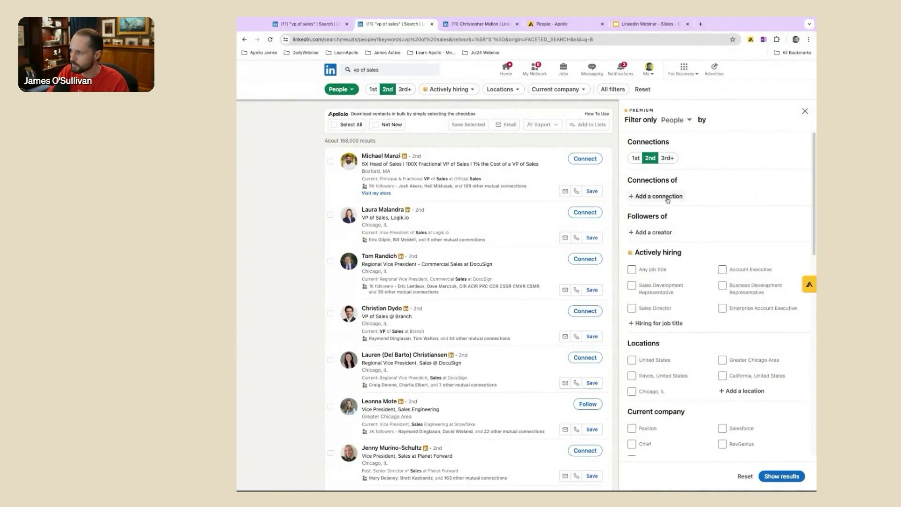
pyautogui.click(659, 196)
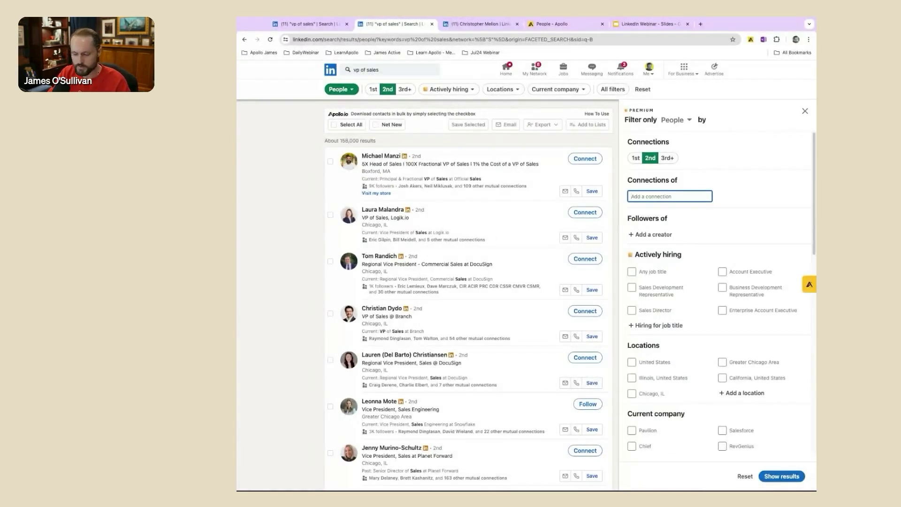
pyautogui.write('Sunny')
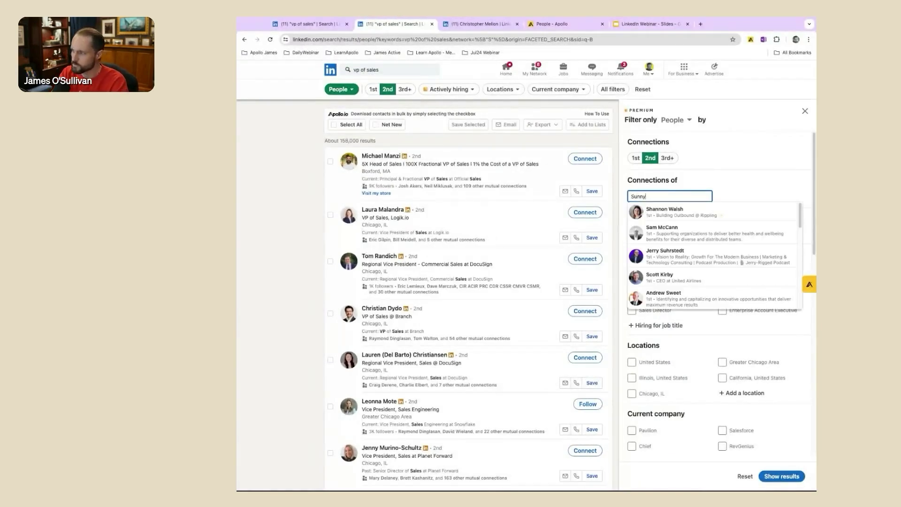
pyautogui.click(674, 253)
pyautogui.click(800, 484)
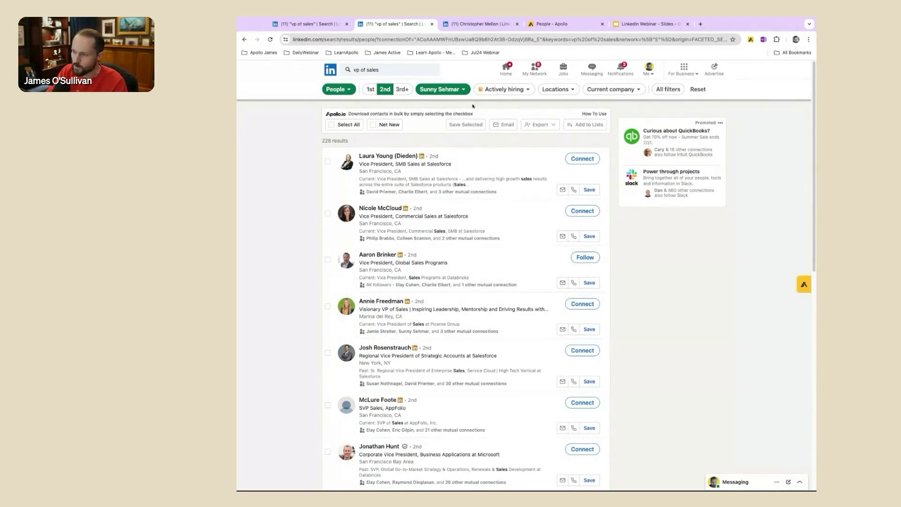
pyautogui.click(389, 125)
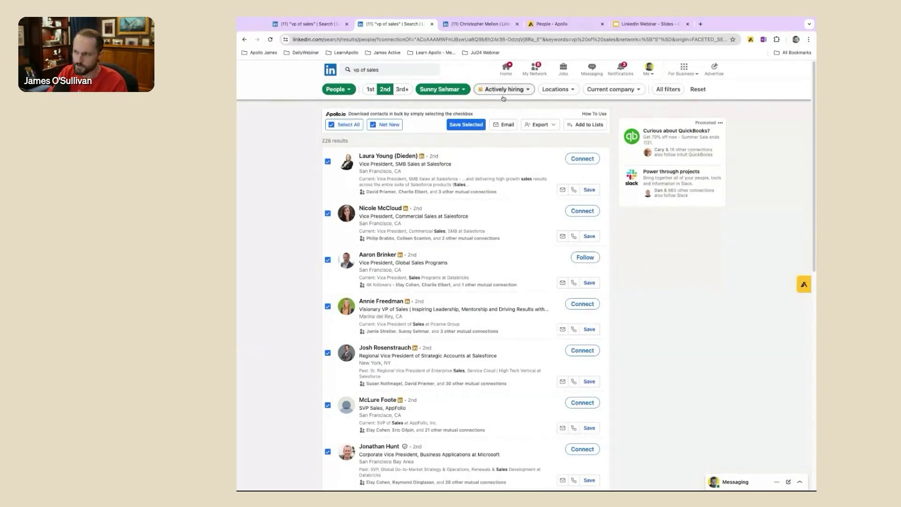
# On the connection's profile tab, show Apollo's Carnegie Museums of Pittsburgh prospect details.
pyautogui.click(482, 24)
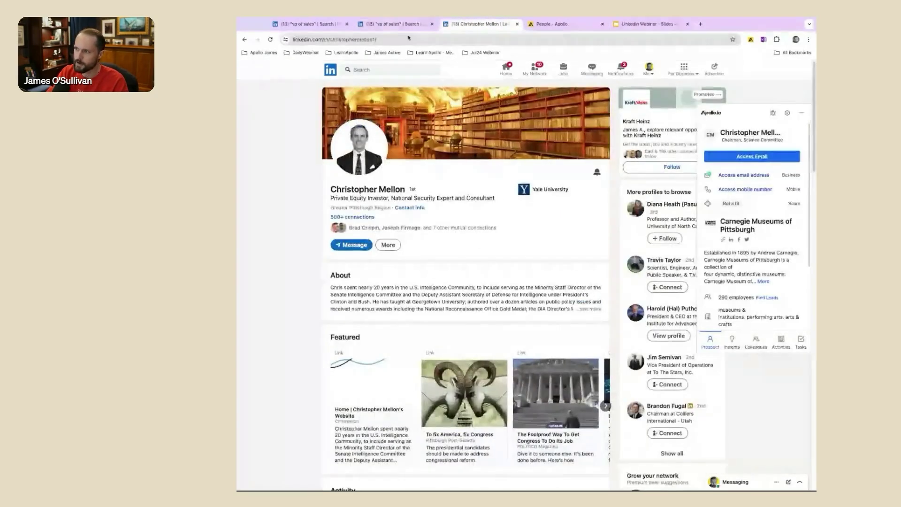
pyautogui.click(801, 113)
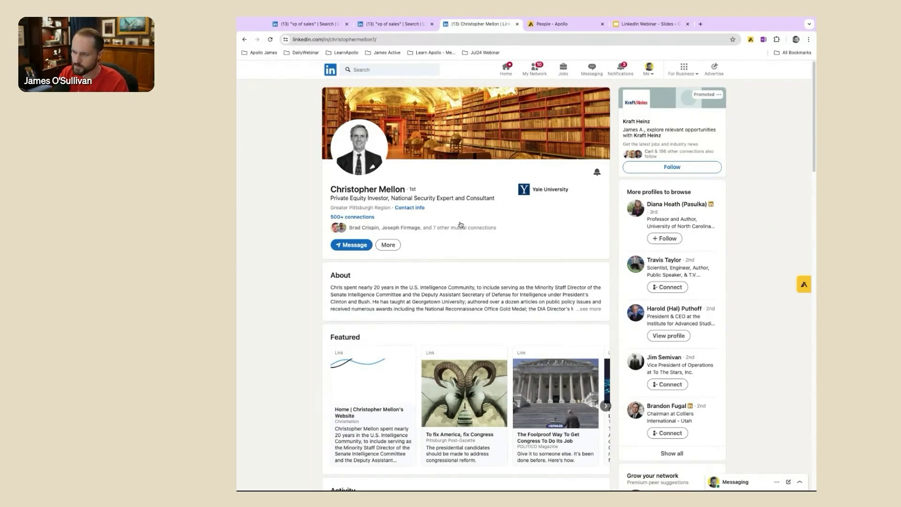
pyautogui.hotkey('ctrl', '+')
pyautogui.hotkey('ctrl', '+')
pyautogui.hotkey('ctrl', '+')
pyautogui.hotkey('ctrl', '+')
pyautogui.hotkey('ctrl', '+')
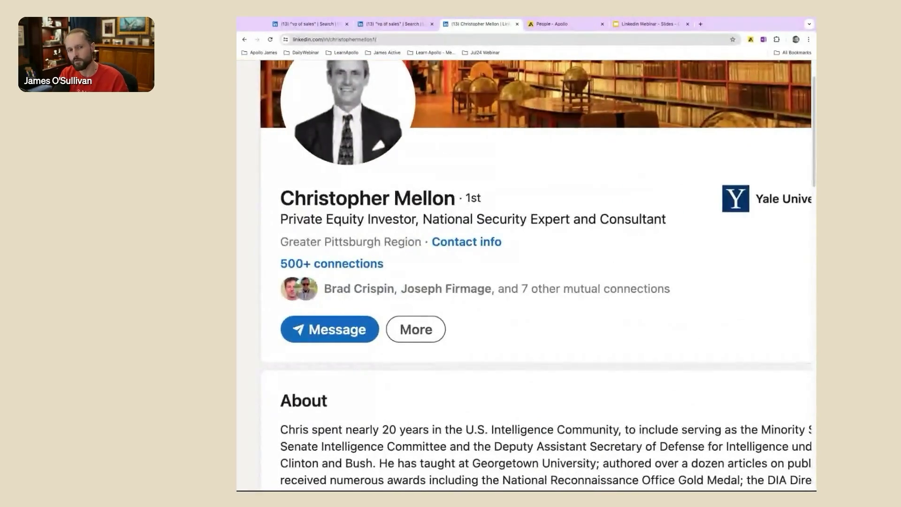
pyautogui.hotkey('ctrl', '-')
pyautogui.hotkey('ctrl', '-')
pyautogui.hotkey('ctrl', '-')
pyautogui.hotkey('ctrl', '-')
pyautogui.hotkey('ctrl', '-')
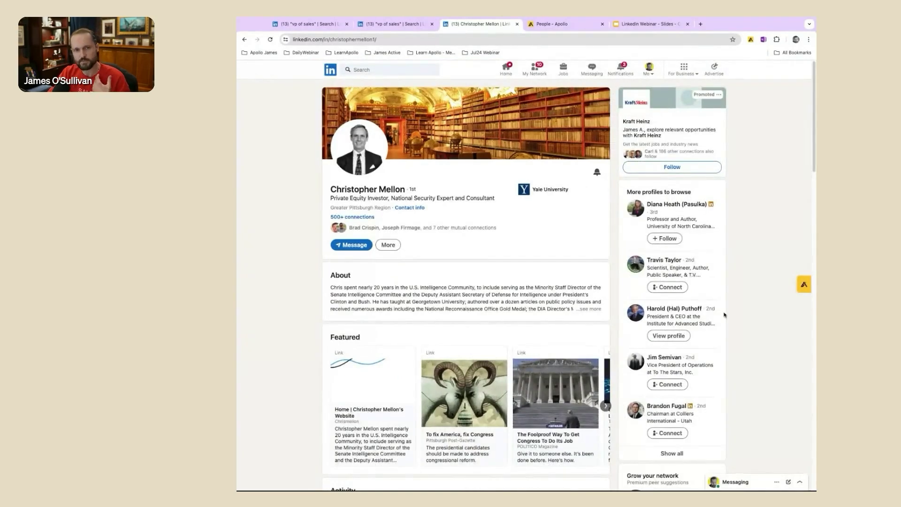
pyautogui.click(803, 283)
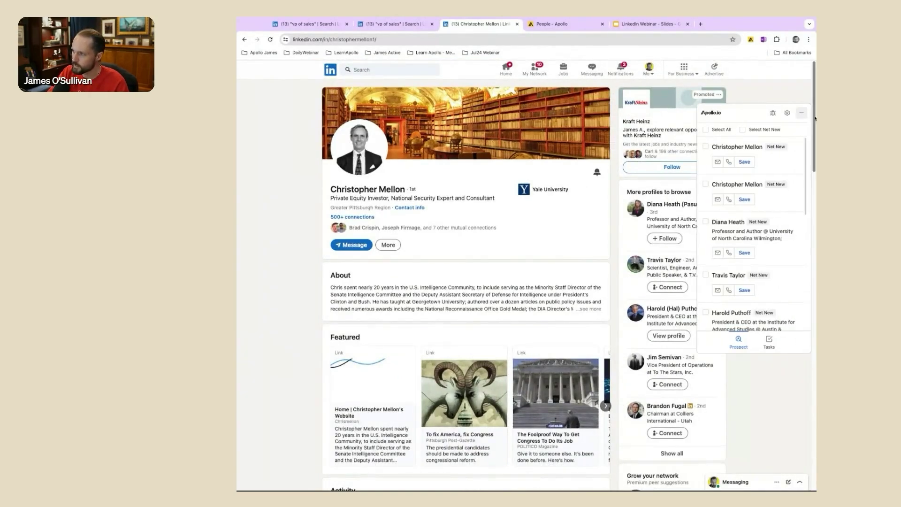
pyautogui.click(271, 40)
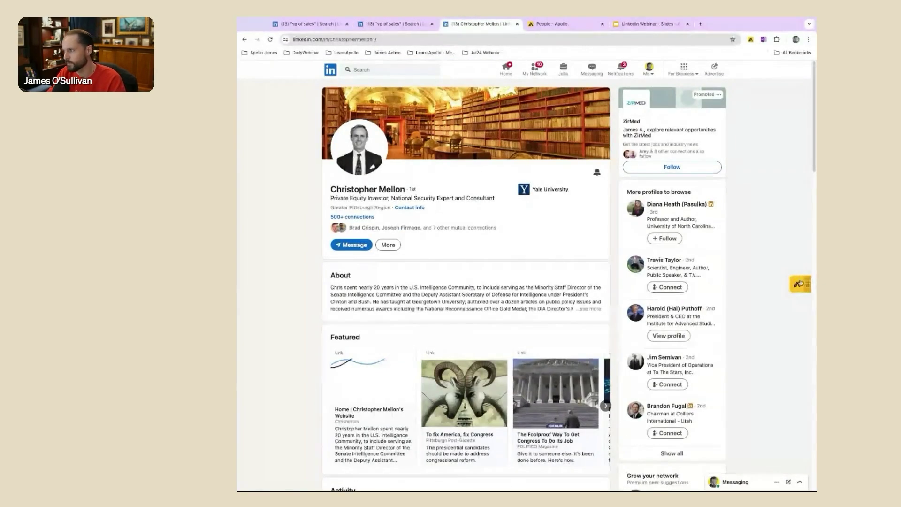
pyautogui.click(803, 283)
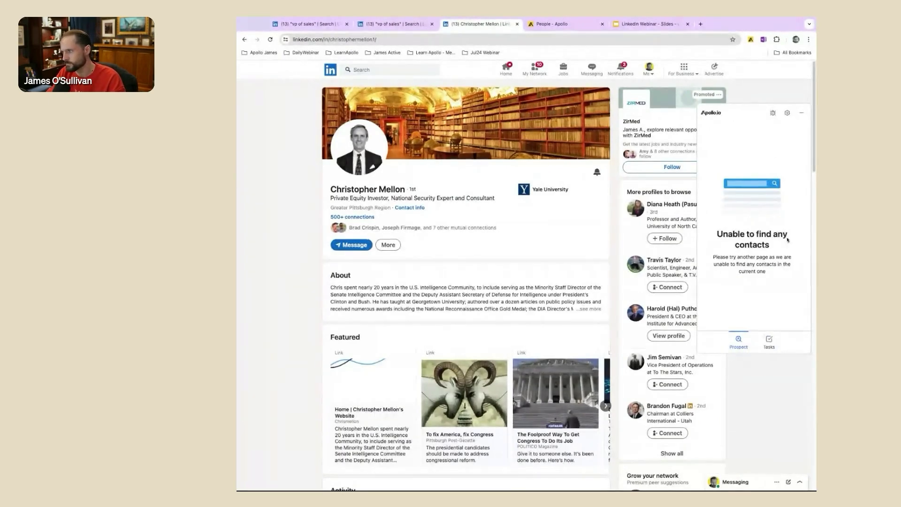
pyautogui.click(768, 341)
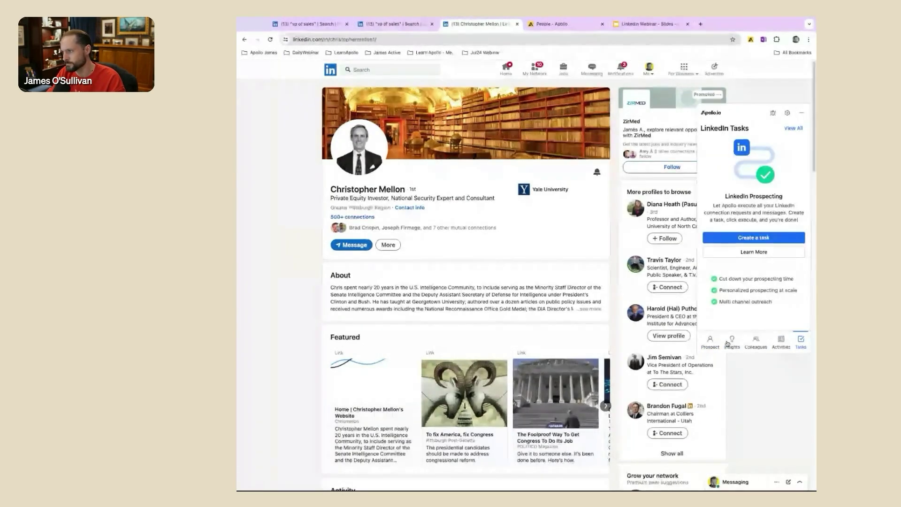
pyautogui.click(733, 342)
pyautogui.click(712, 343)
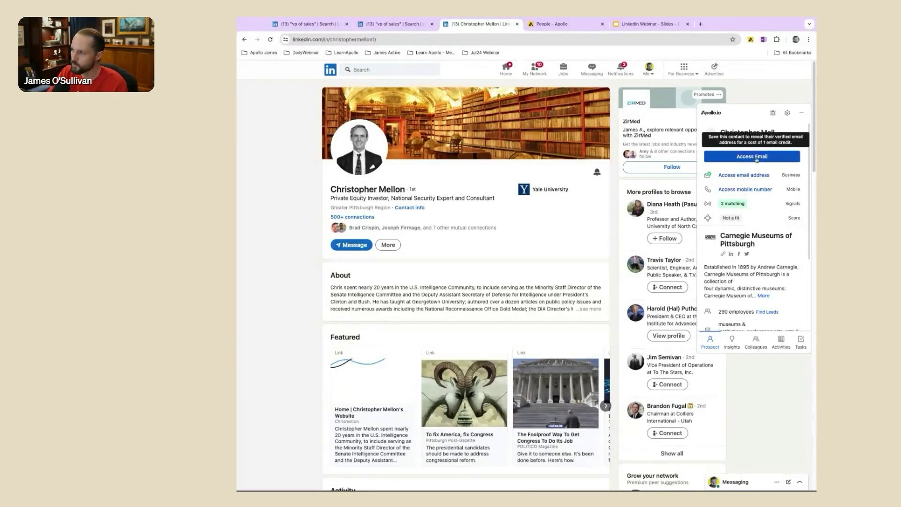
# Save the contact to Apollo with emails revealed, view their Apollo record, then return to LinkedIn.
pyautogui.click(757, 158)
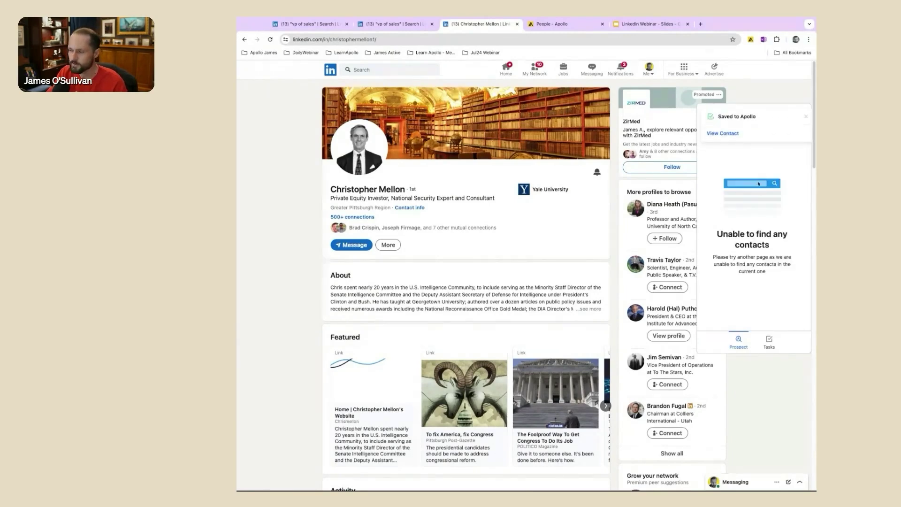
pyautogui.click(722, 136)
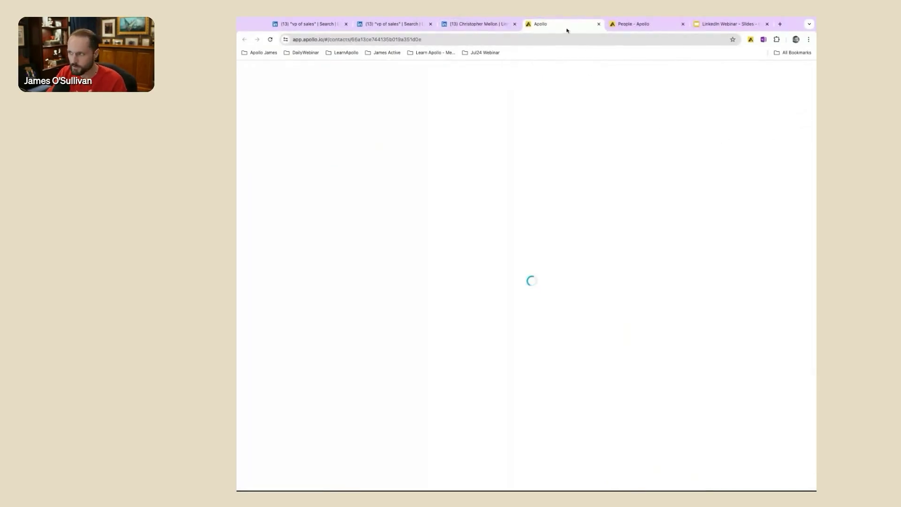
pyautogui.click(481, 25)
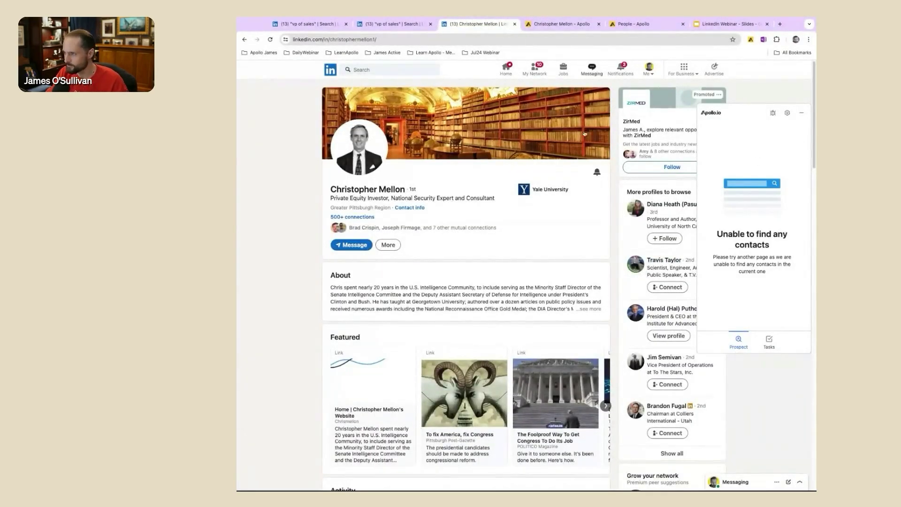
# Review the contact's Apollo insights (News, Technologies), their colleagues list and activity history.
pyautogui.click(764, 341)
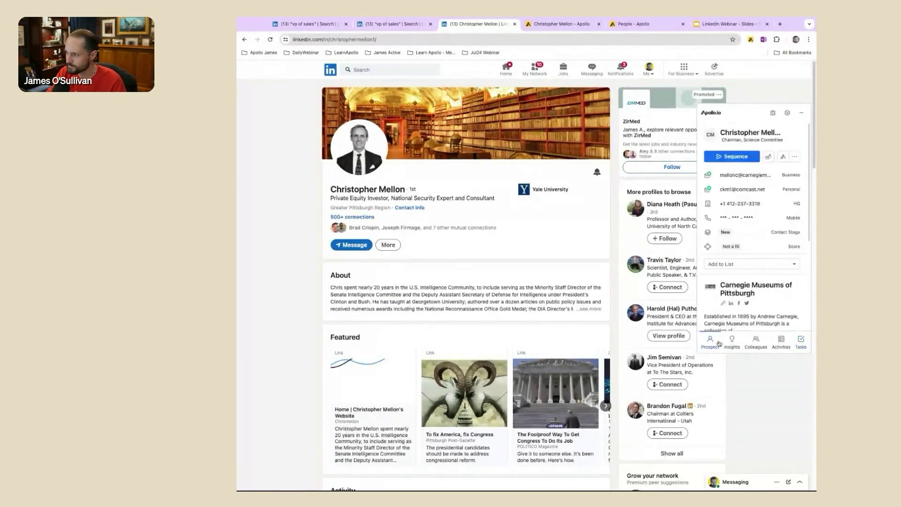
pyautogui.click(732, 343)
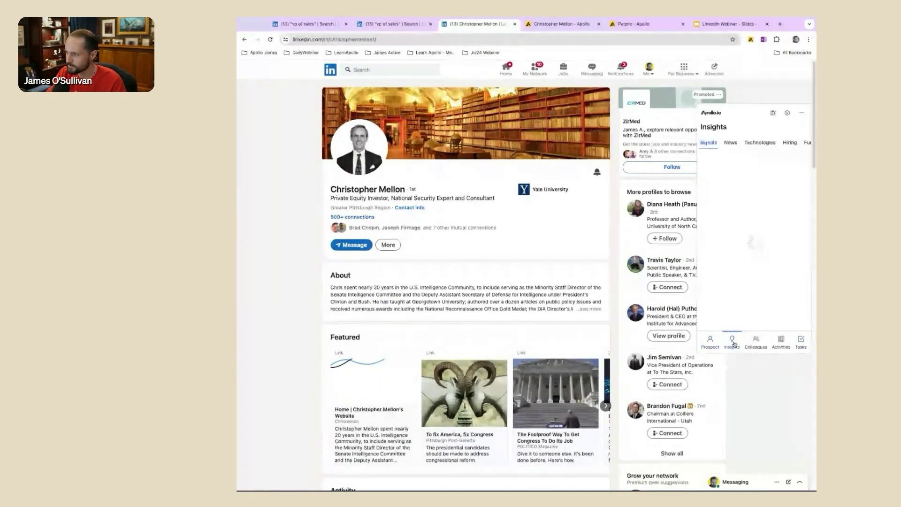
pyautogui.click(731, 142)
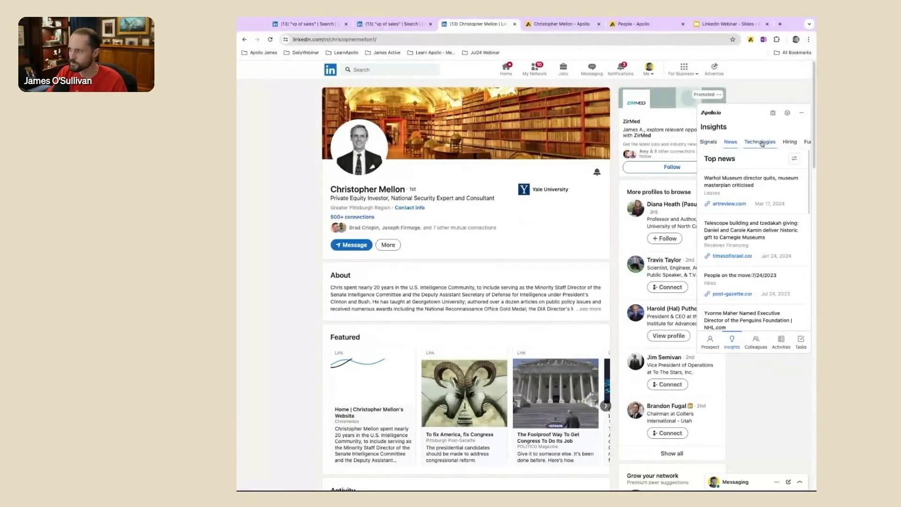
pyautogui.click(759, 141)
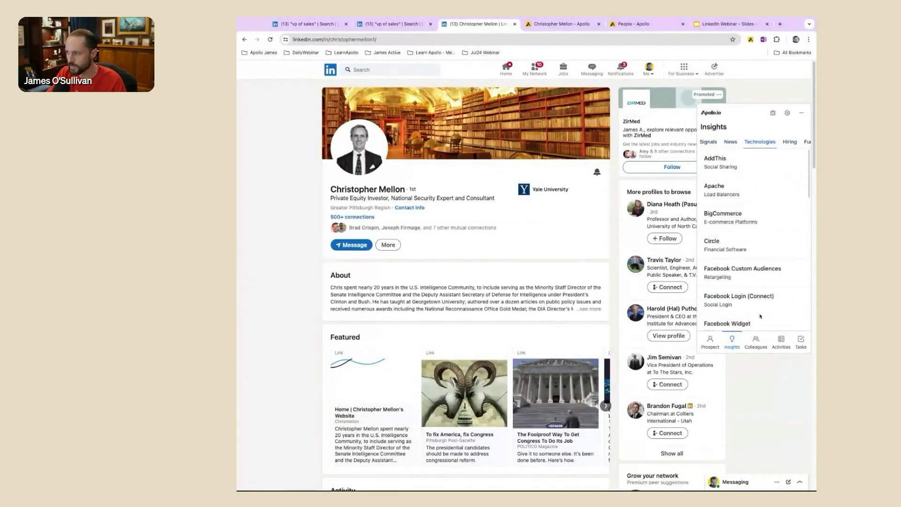
pyautogui.click(755, 341)
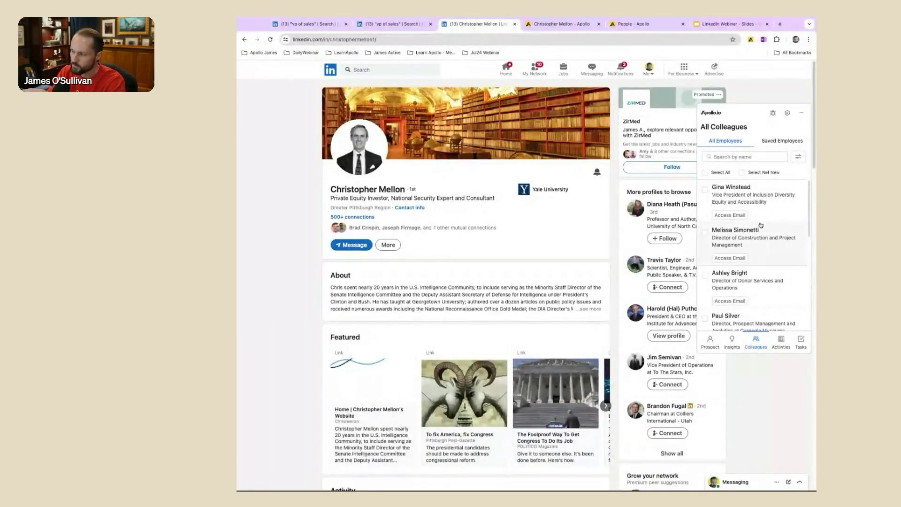
pyautogui.scroll(-3, 761, 225)
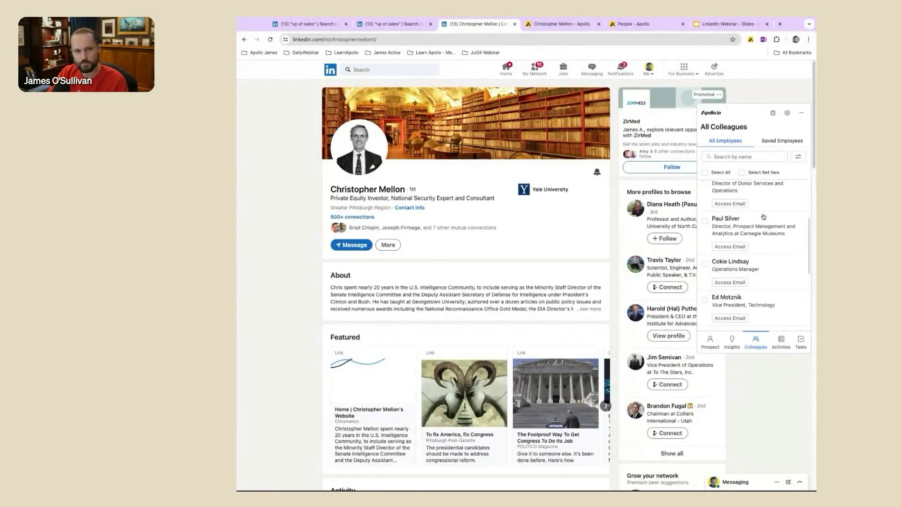
pyautogui.scroll(-3, 762, 216)
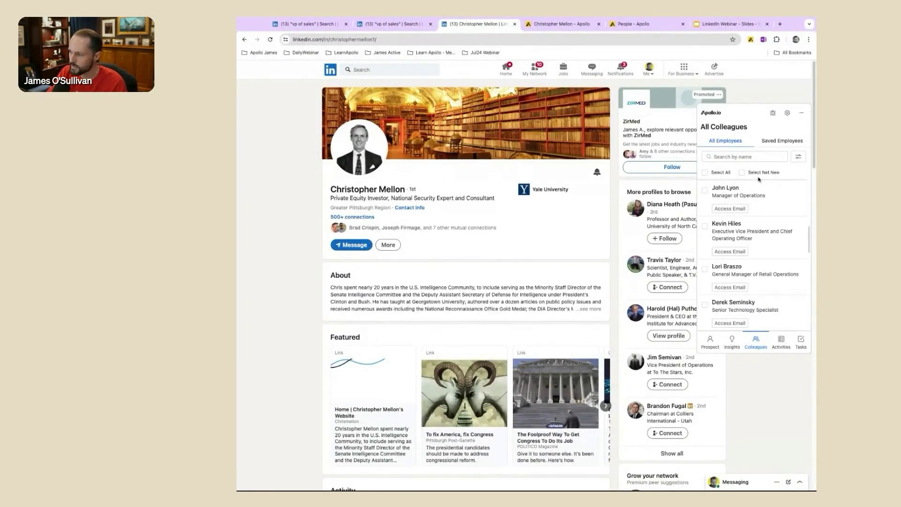
pyautogui.scroll(5, 763, 242)
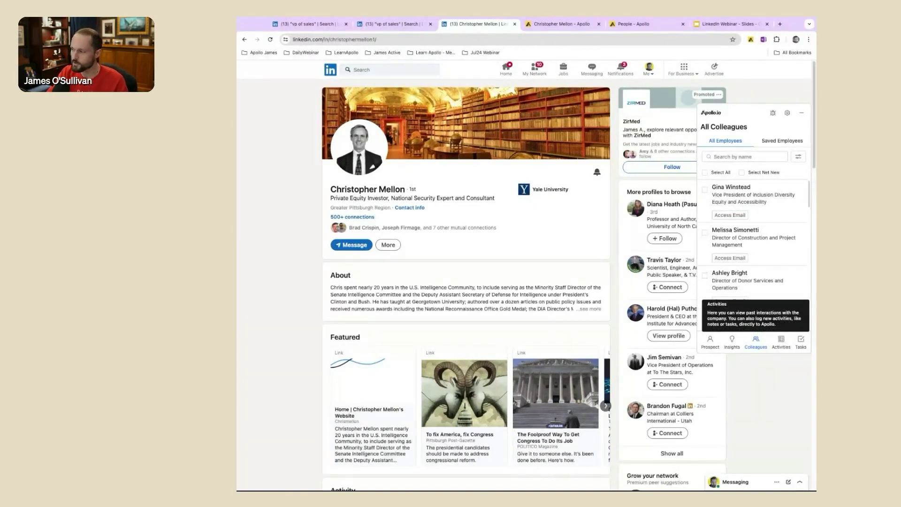
pyautogui.click(781, 341)
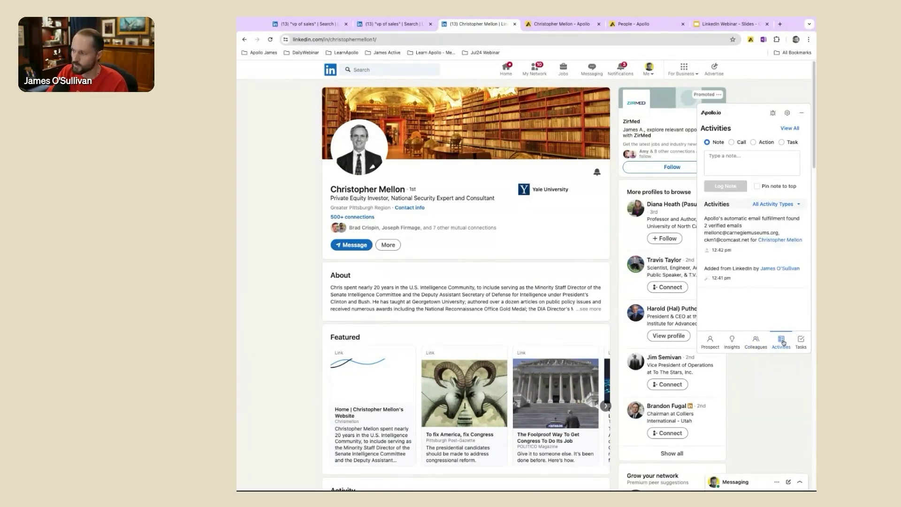
# Add a note reading 'note' pinned to the top, then minimize the Apollo panel.
pyautogui.click(727, 157)
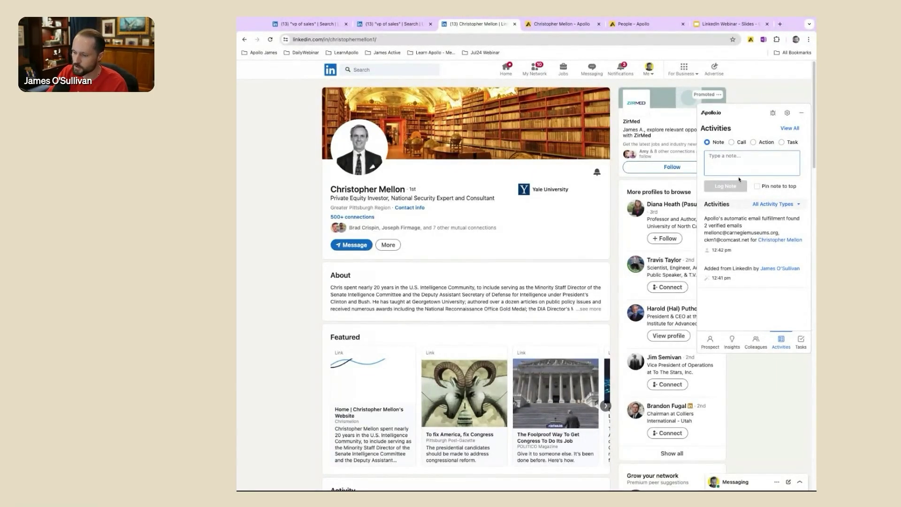
pyautogui.write('note')
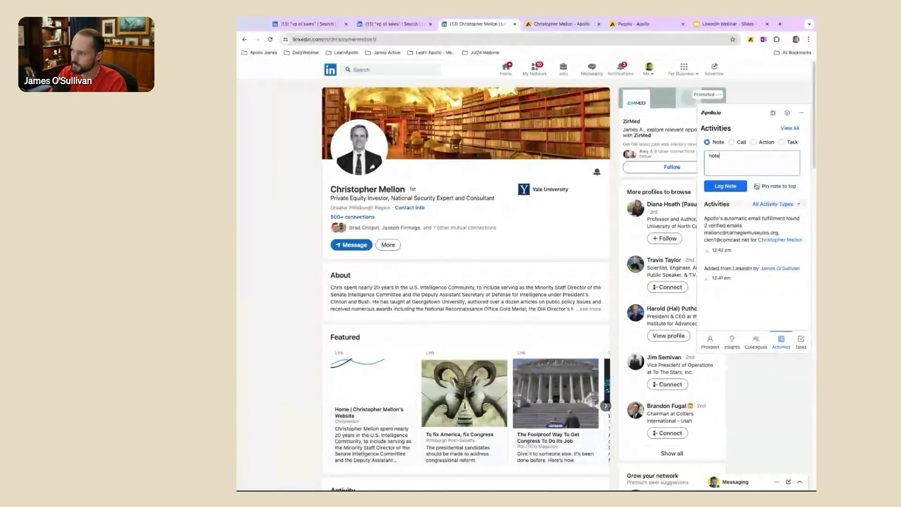
pyautogui.click(756, 186)
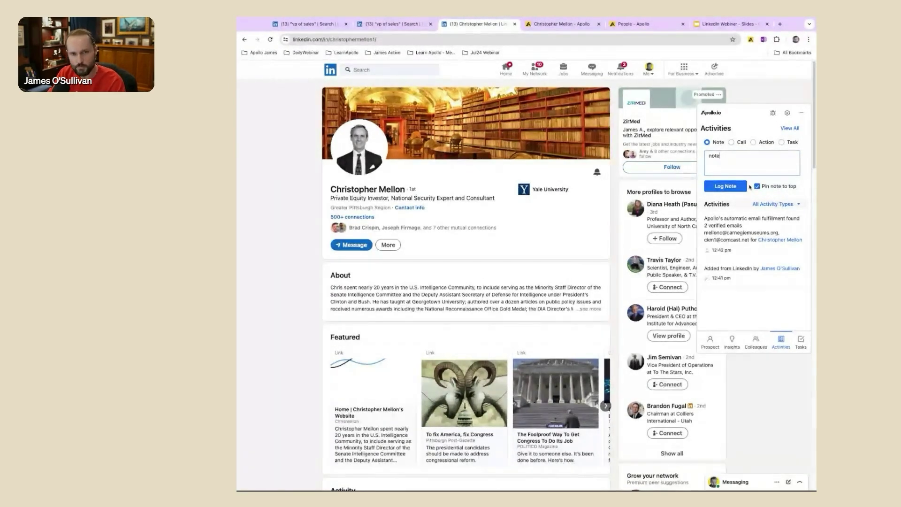
pyautogui.click(801, 112)
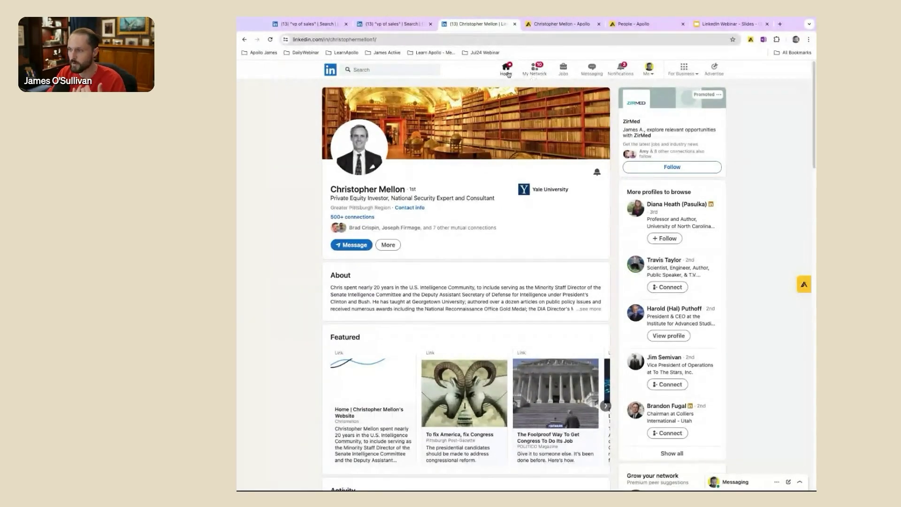
# Search LinkedIn for 'sega of america', replacing the mistyped 'sega of company' query.
pyautogui.click(428, 70)
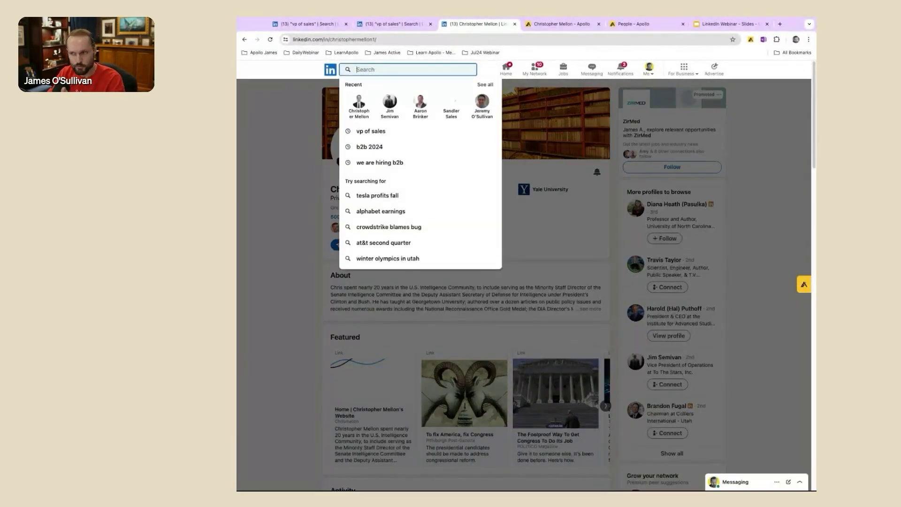
pyautogui.write('sega of ')
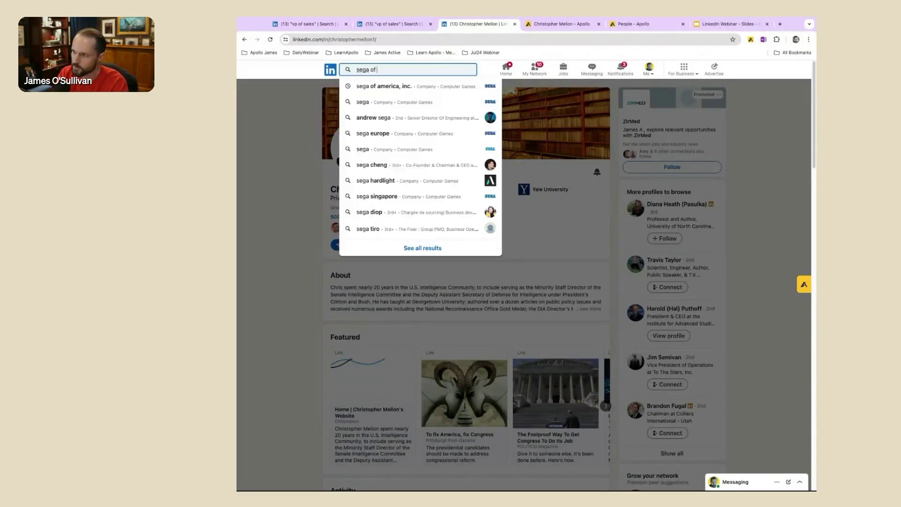
pyautogui.write('company')
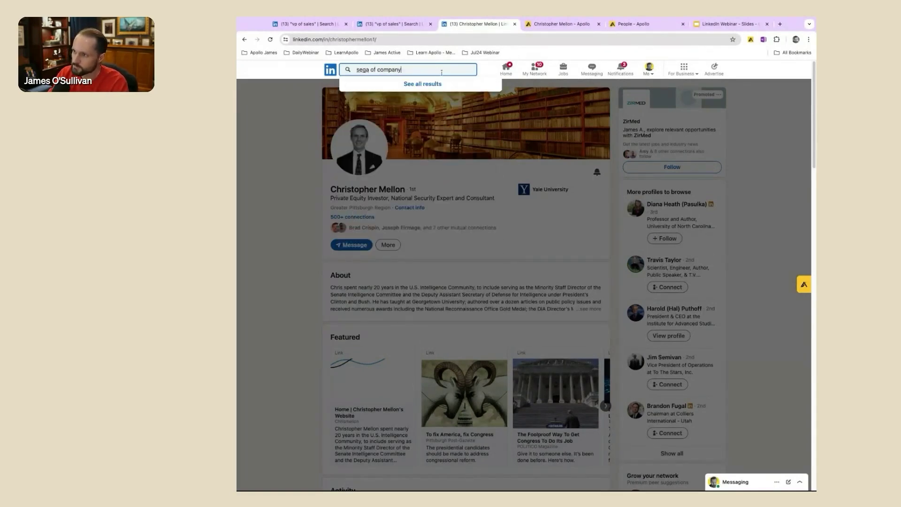
pyautogui.moveTo(420, 70); pyautogui.dragTo(356, 70)
pyautogui.press('BackSpace')
pyautogui.write('sega of america')
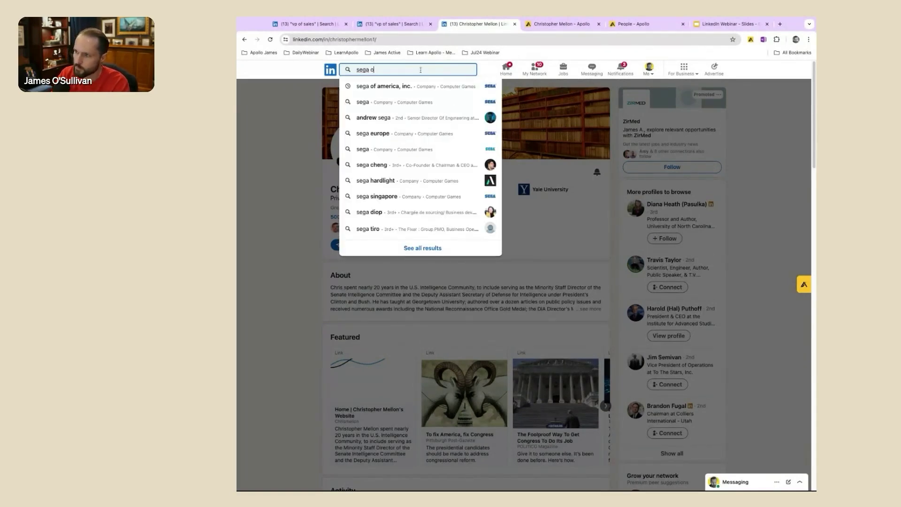
pyautogui.click(412, 102)
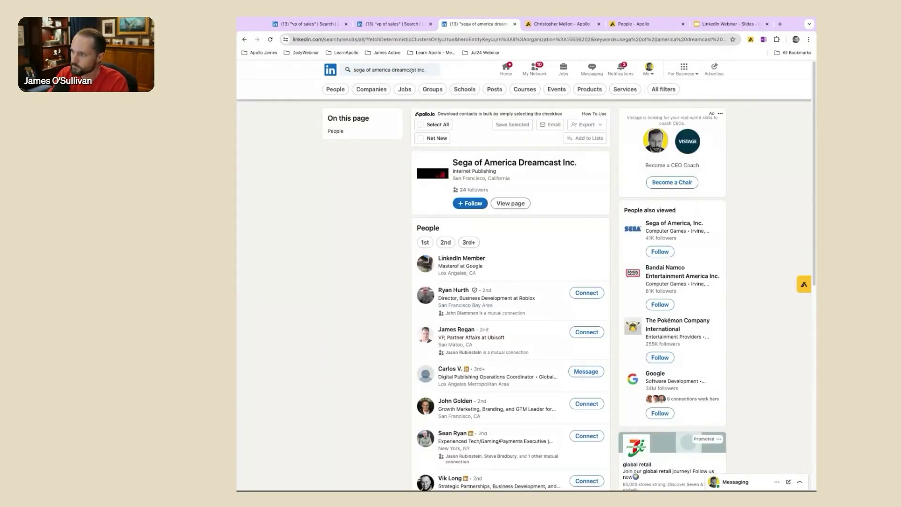
# Open the Sega of America, Inc. company page and browse its People tab.
pyautogui.click(412, 70)
pyautogui.click(674, 228)
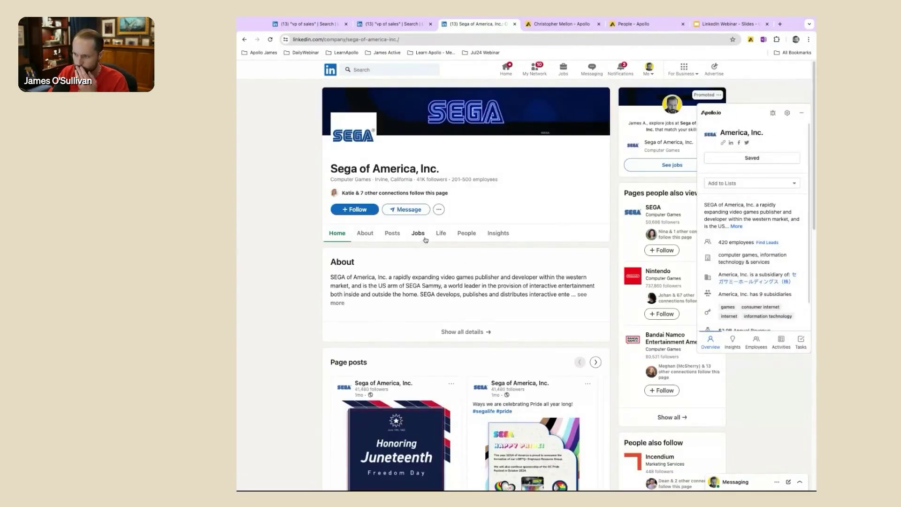
pyautogui.click(477, 233)
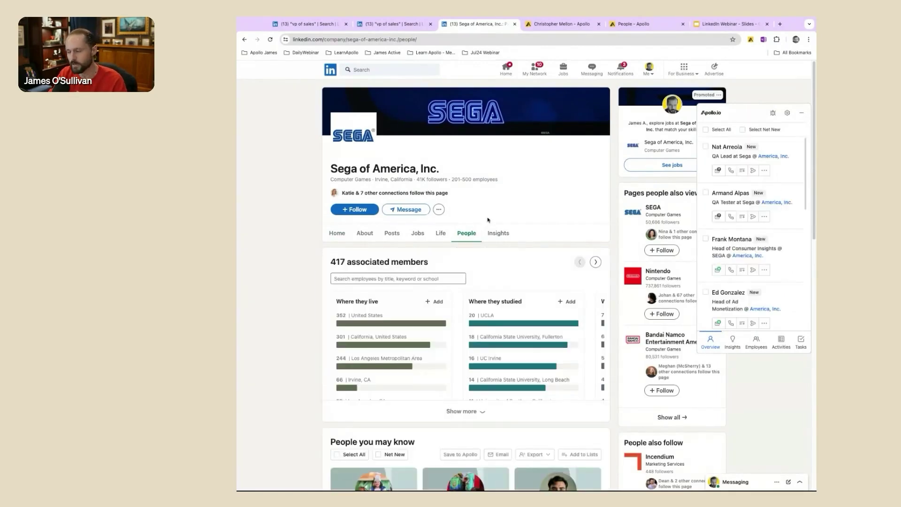
pyautogui.scroll(-3, 459, 330)
pyautogui.scroll(-2, 460, 330)
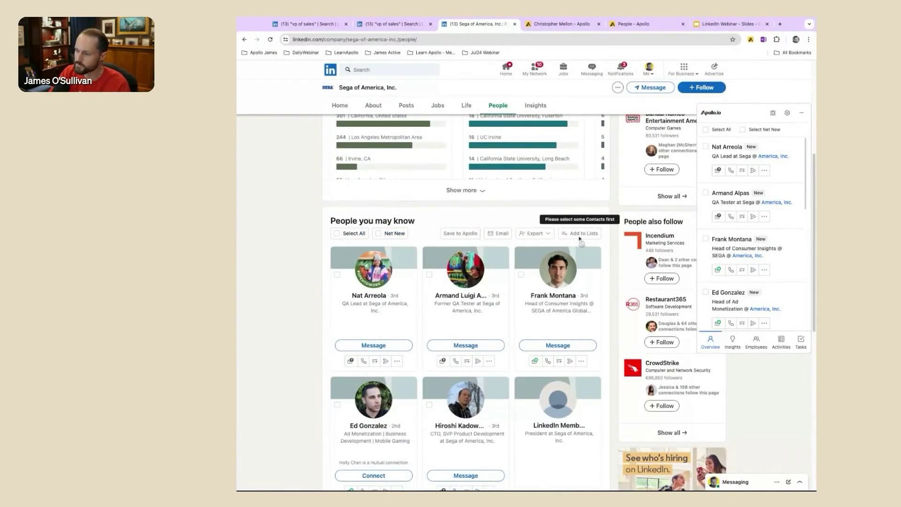
pyautogui.scroll(5, 539, 266)
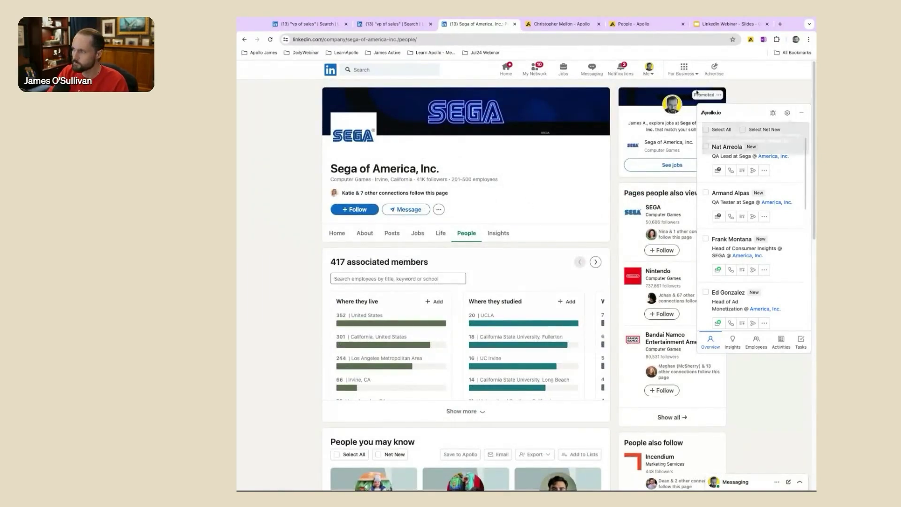
# Go to the LinkedIn home feed, then open Settings & Privacy from the Me menu.
pyautogui.click(504, 69)
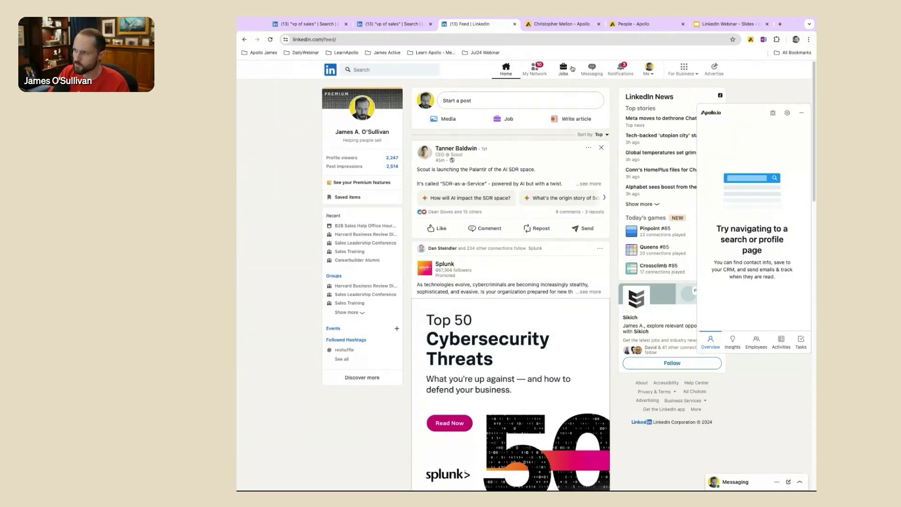
pyautogui.click(651, 74)
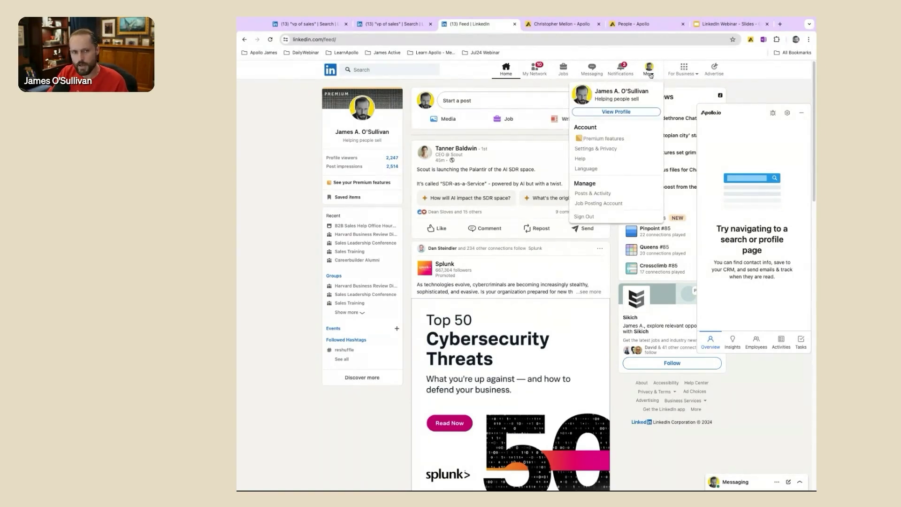
pyautogui.click(608, 149)
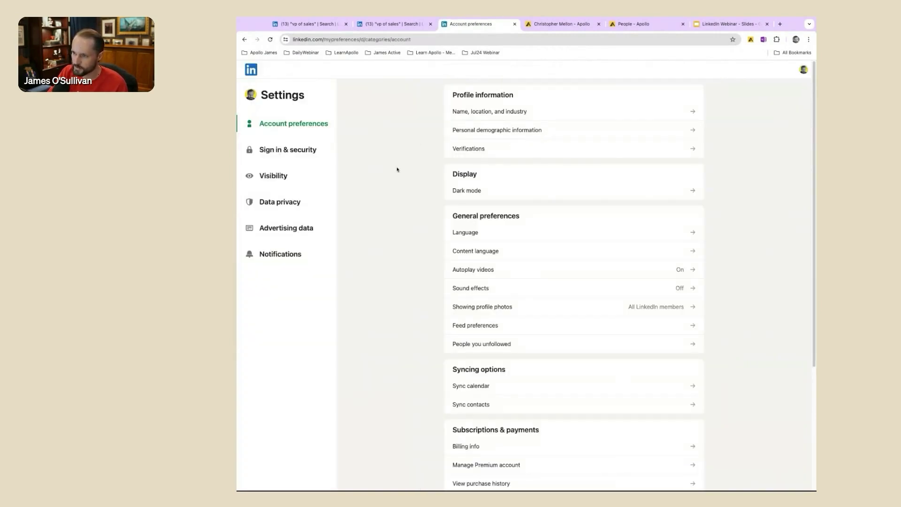
# Request a LinkedIn data archive containing only Connections, then switch to the Apollo tab.
pyautogui.click(291, 203)
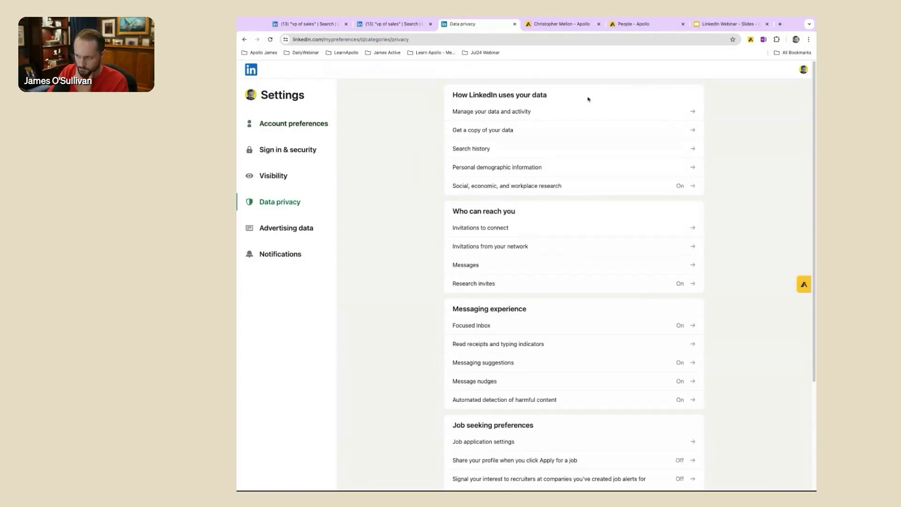
pyautogui.click(504, 131)
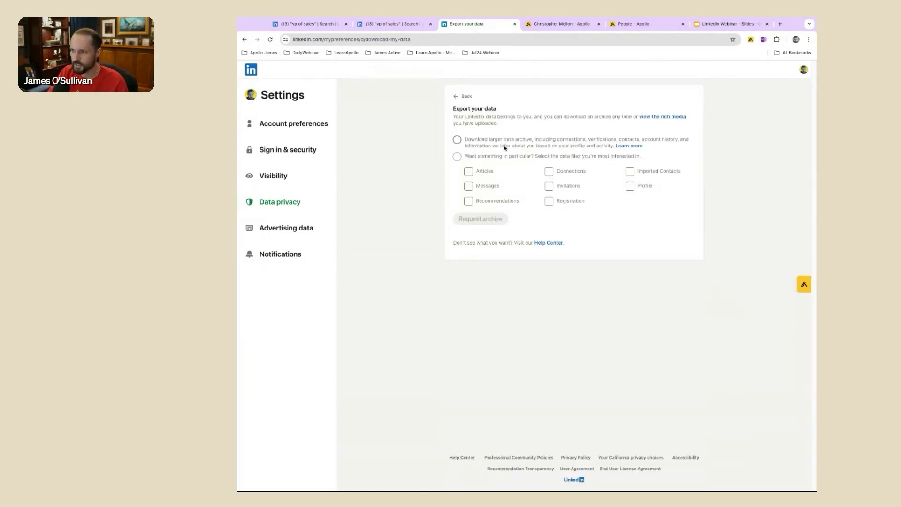
pyautogui.click(458, 157)
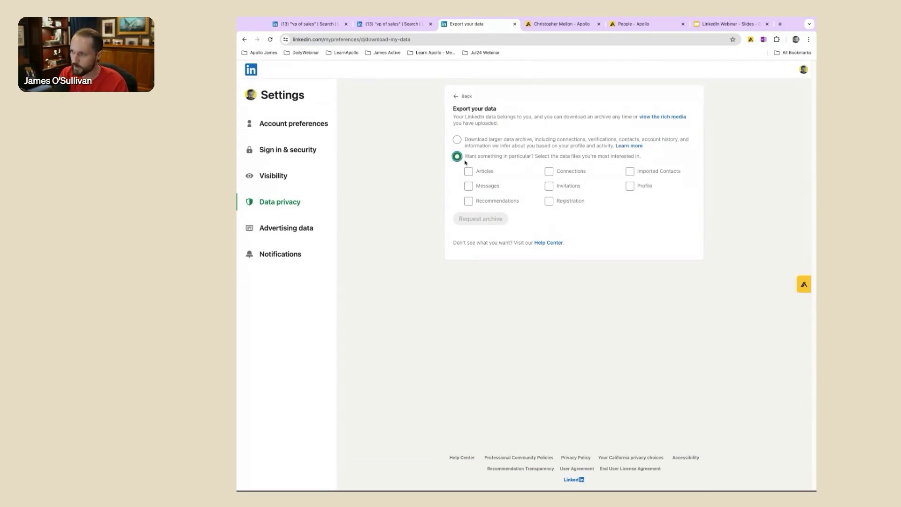
pyautogui.scroll(5, 464, 163)
pyautogui.hscroll(3, 464, 163)
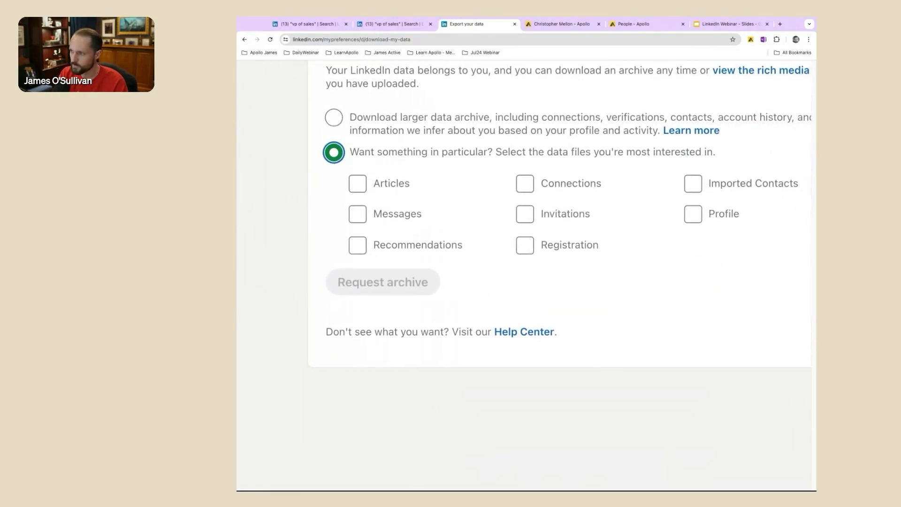
pyautogui.click(524, 183)
pyautogui.scroll(-5, 522, 190)
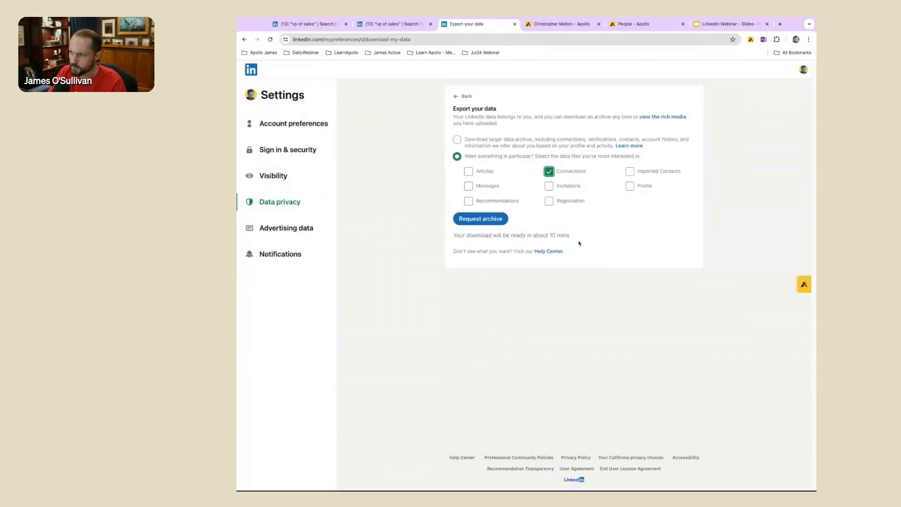
pyautogui.moveTo(570, 235); pyautogui.dragTo(481, 235)
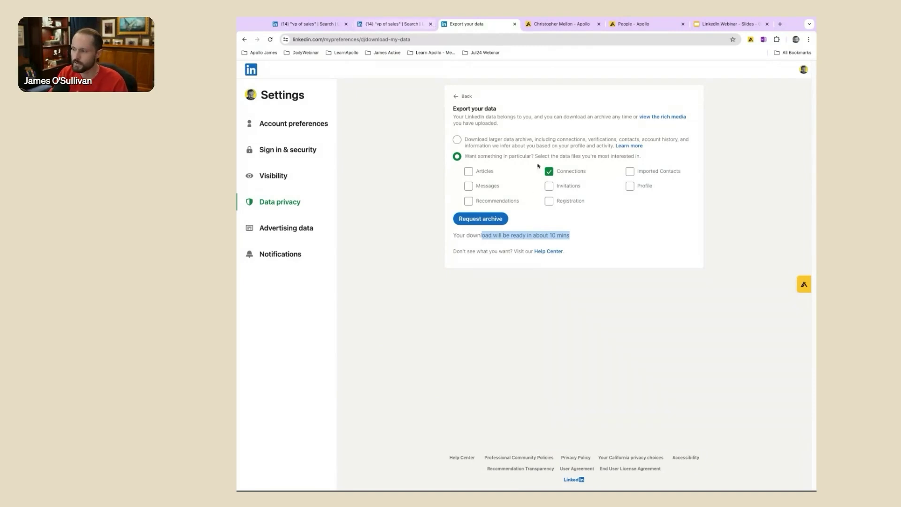
pyautogui.click(623, 25)
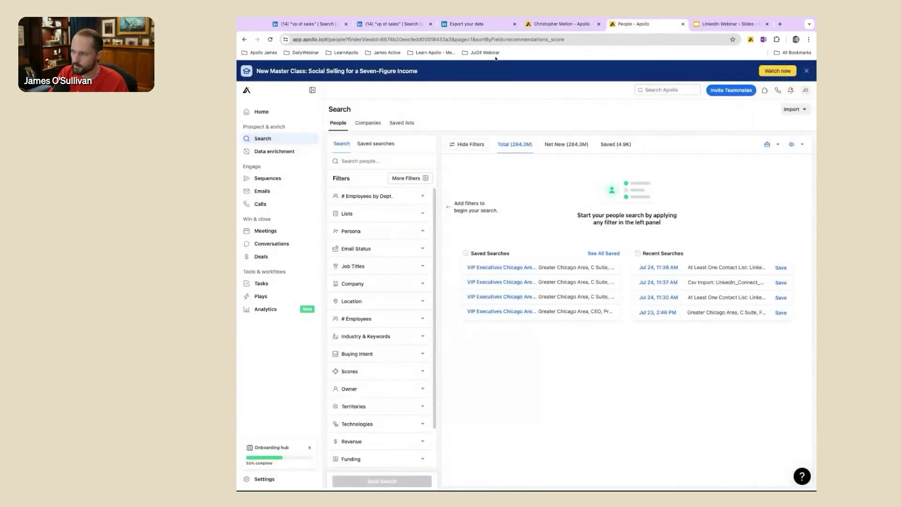
# Go to Apollo's People search and choose Import > CSV for contacts.
pyautogui.click(492, 24)
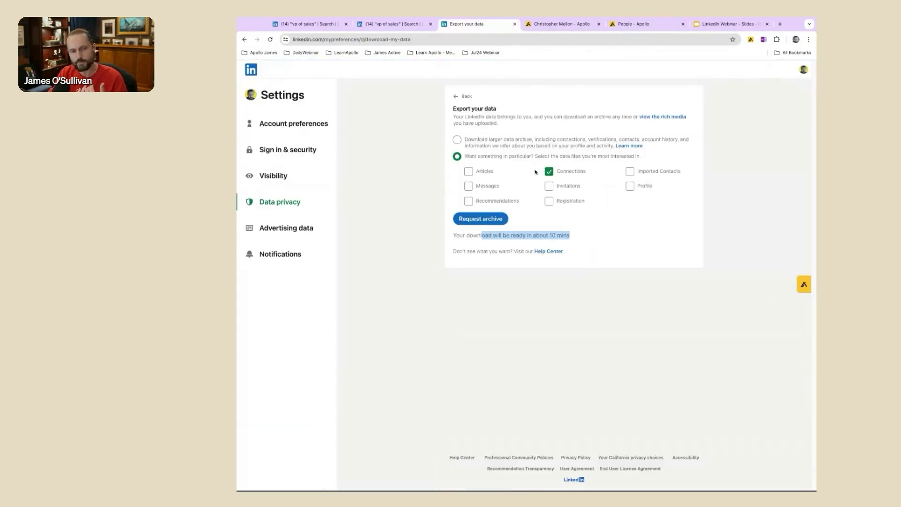
pyautogui.click(627, 26)
pyautogui.click(285, 113)
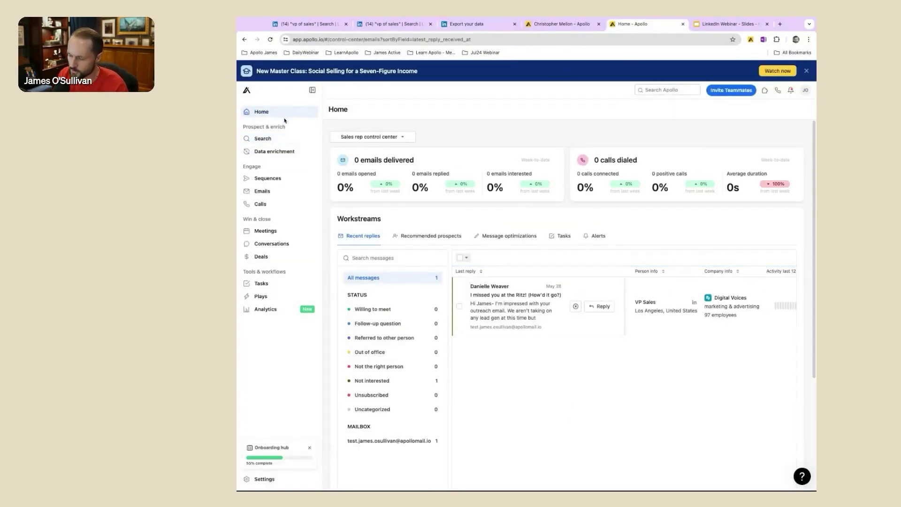
pyautogui.hotkey('ctrl', '+')
pyautogui.hotkey('ctrl', '+')
pyautogui.hotkey('ctrl', '+')
pyautogui.hotkey('ctrl', '+')
pyautogui.click(270, 145)
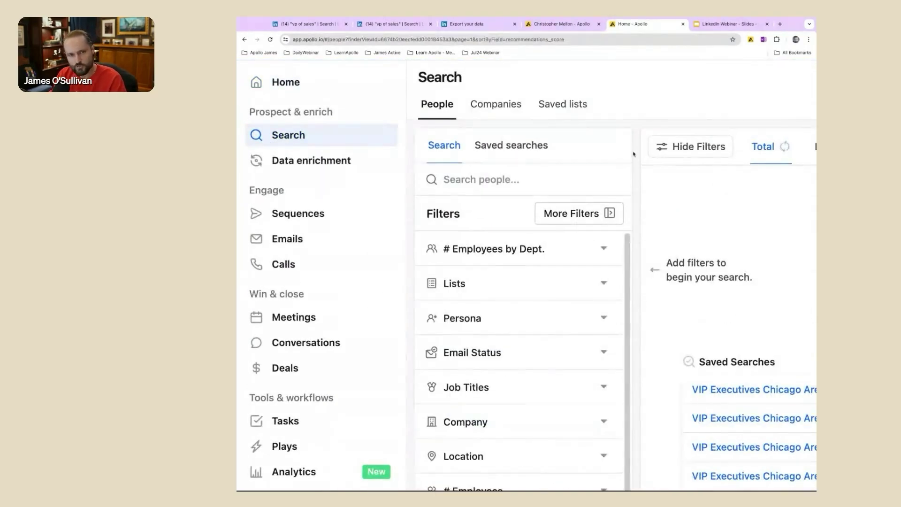
pyautogui.hotkey('ctrl', '-')
pyautogui.hotkey('ctrl', '-')
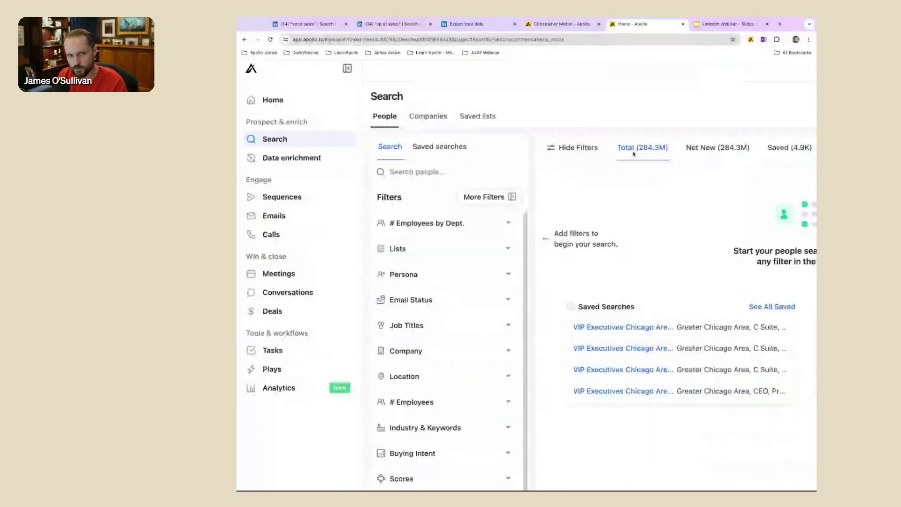
pyautogui.hotkey('ctrl', '-')
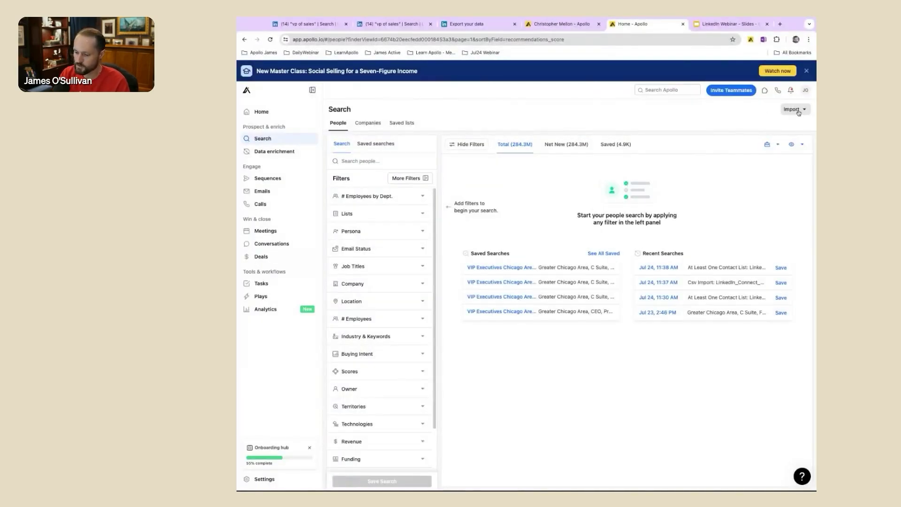
pyautogui.scroll(5, 798, 112)
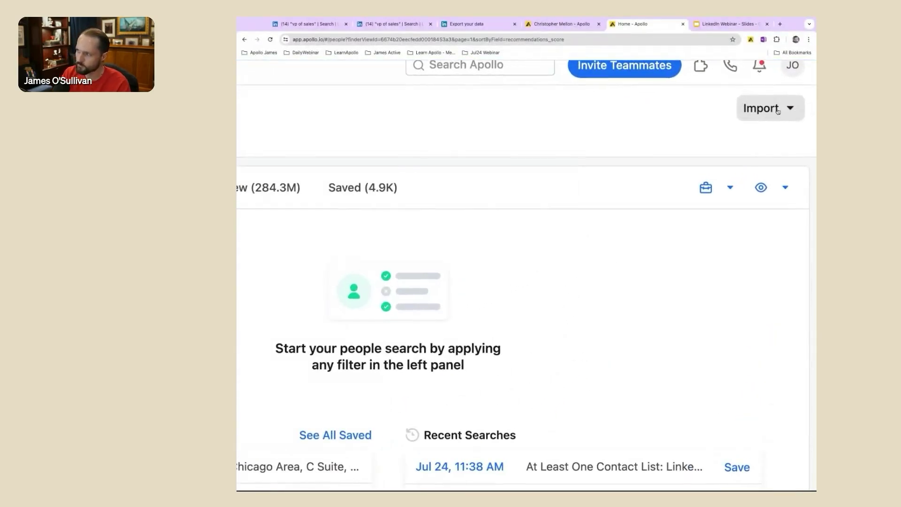
pyautogui.click(779, 109)
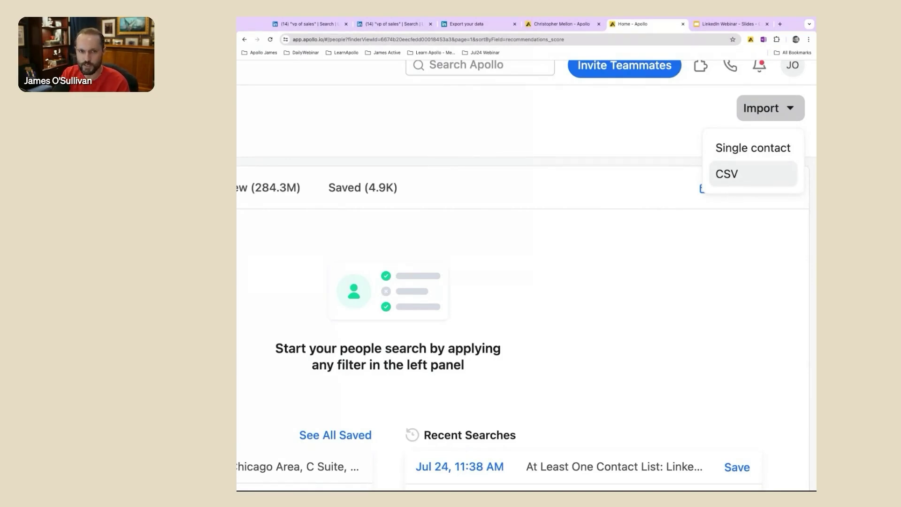
pyautogui.click(743, 173)
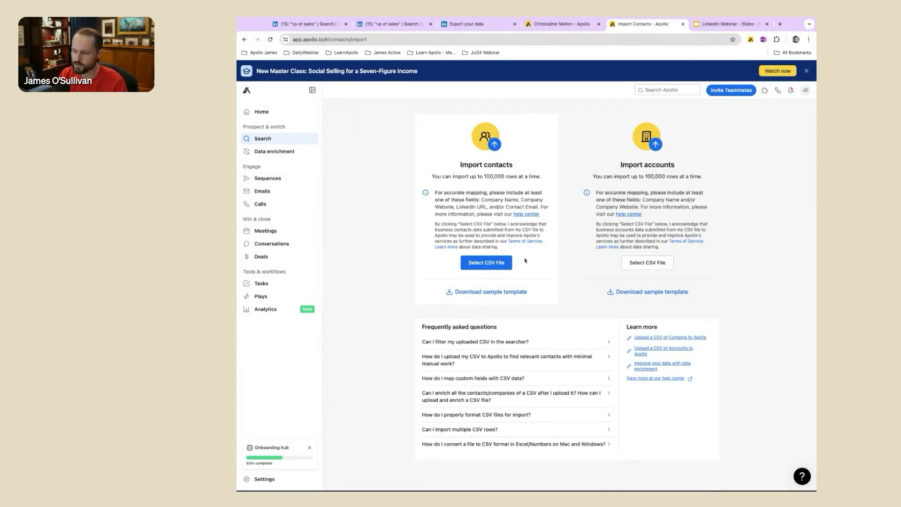
# Select the LinkedIn connections CSV for upload, retrying after dismissing the missing-file alert.
pyautogui.scroll(5, 525, 261)
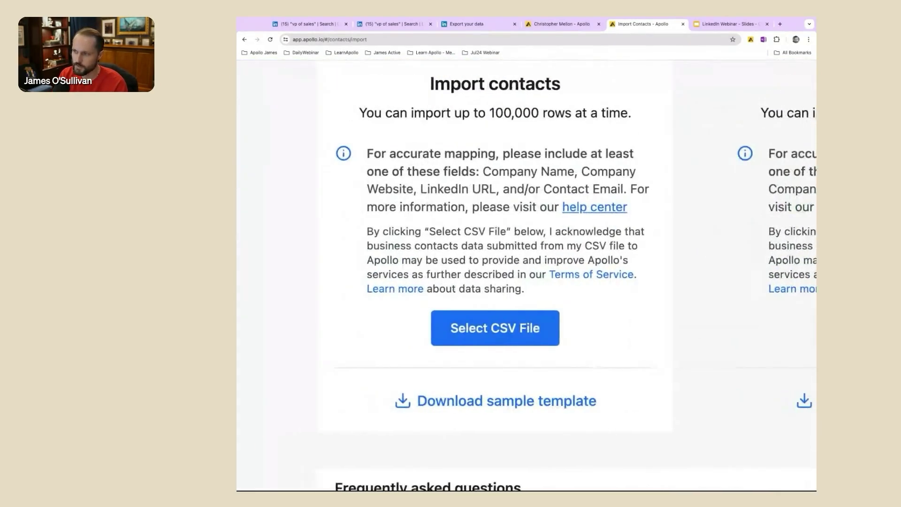
pyautogui.scroll(1, 438, 233)
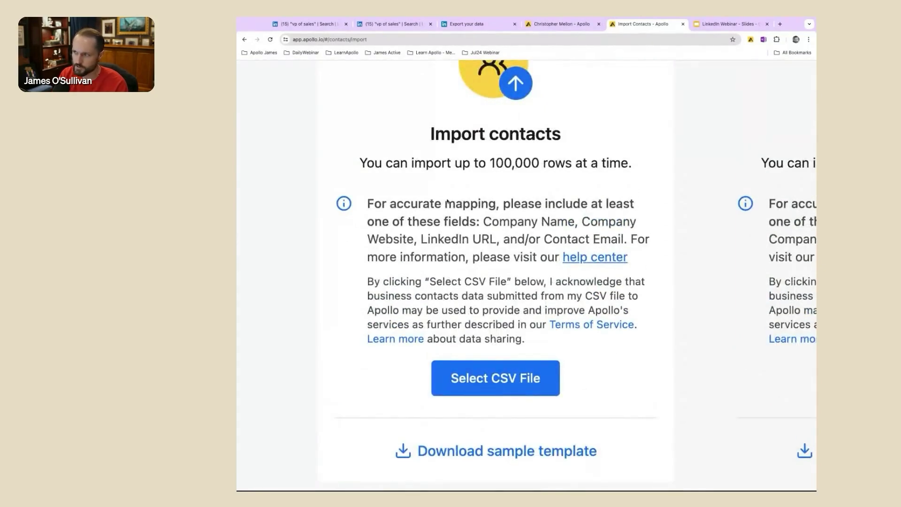
pyautogui.scroll(-2, 447, 202)
pyautogui.scroll(-5, 446, 199)
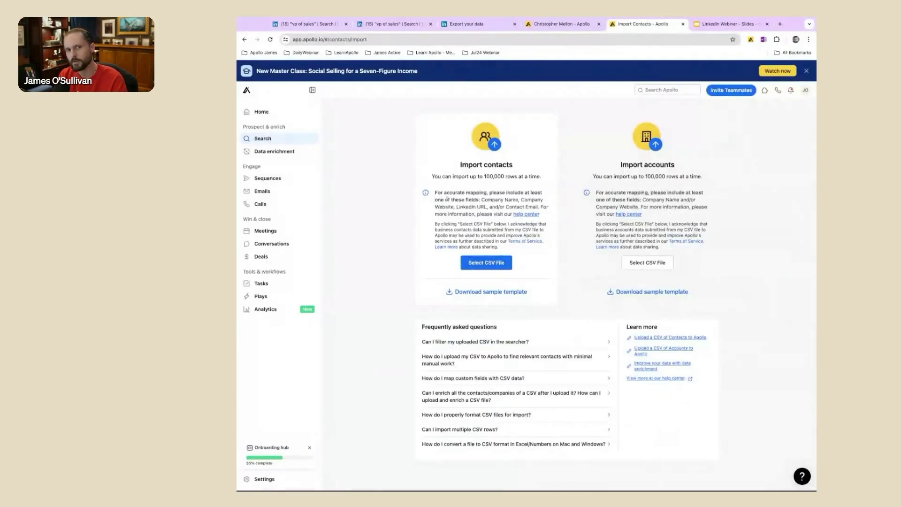
pyautogui.click(474, 263)
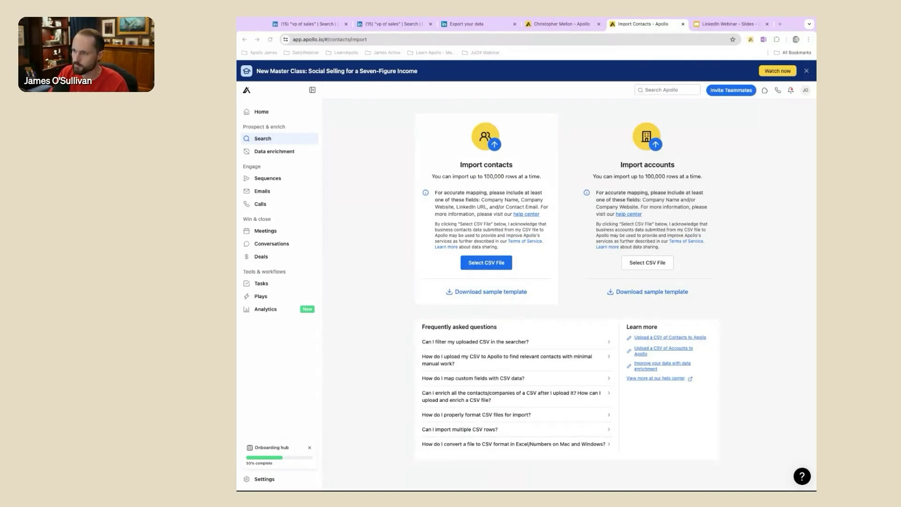
pyautogui.click(546, 125)
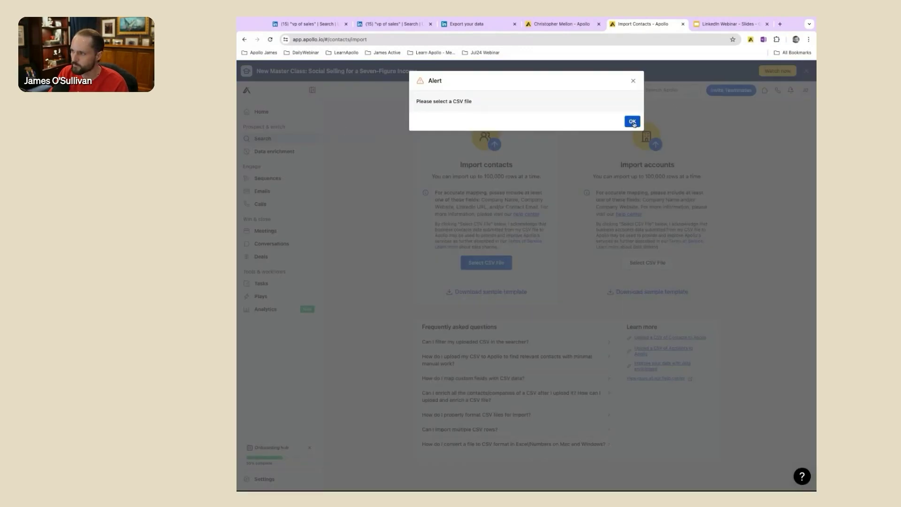
pyautogui.click(632, 121)
pyautogui.click(479, 265)
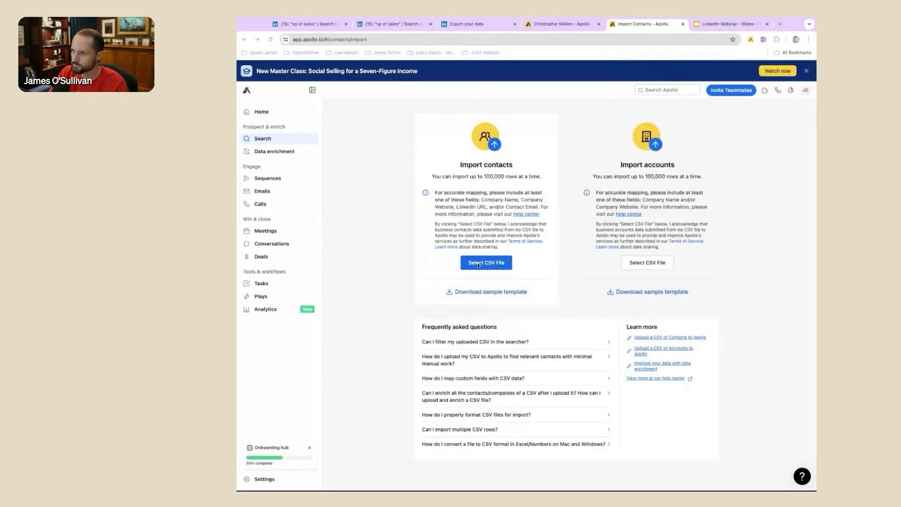
pyautogui.doubleClick(378, 115)
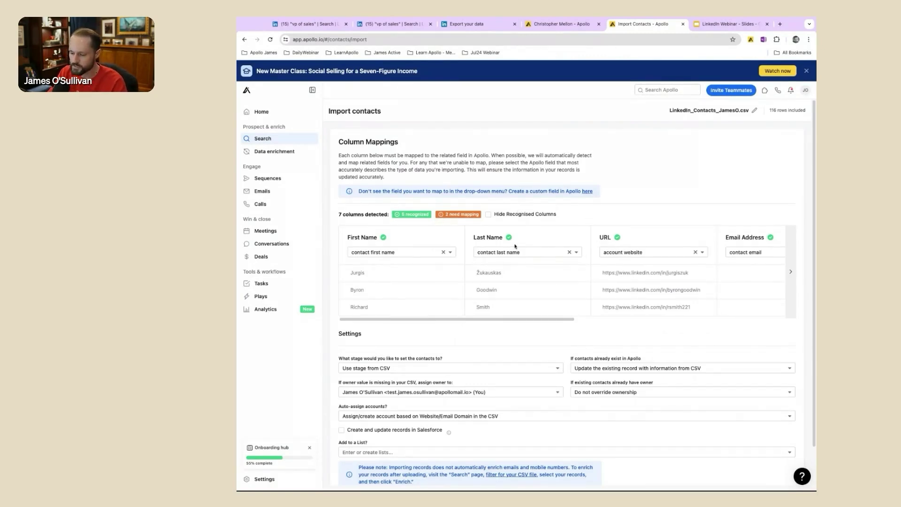
# Map the CSV's URL column to contact linkedin url.
pyautogui.hotkey('ctrl', '+')
pyautogui.hotkey('ctrl', '+')
pyautogui.hotkey('ctrl', '+')
pyautogui.hotkey('ctrl', '+')
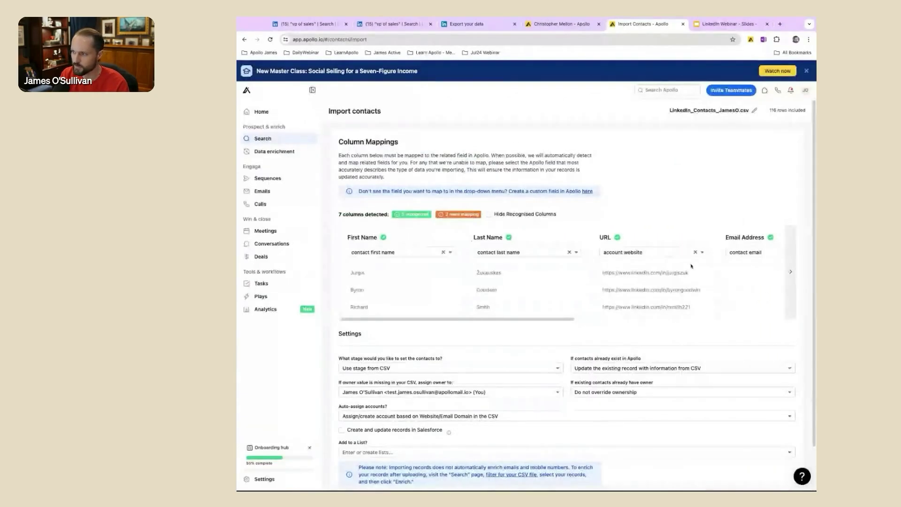
pyautogui.click(657, 253)
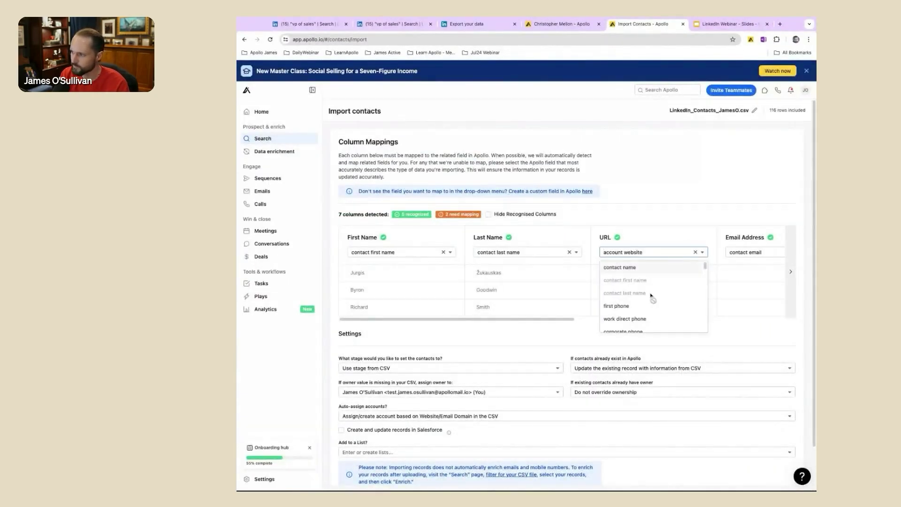
pyautogui.scroll(-3, 654, 300)
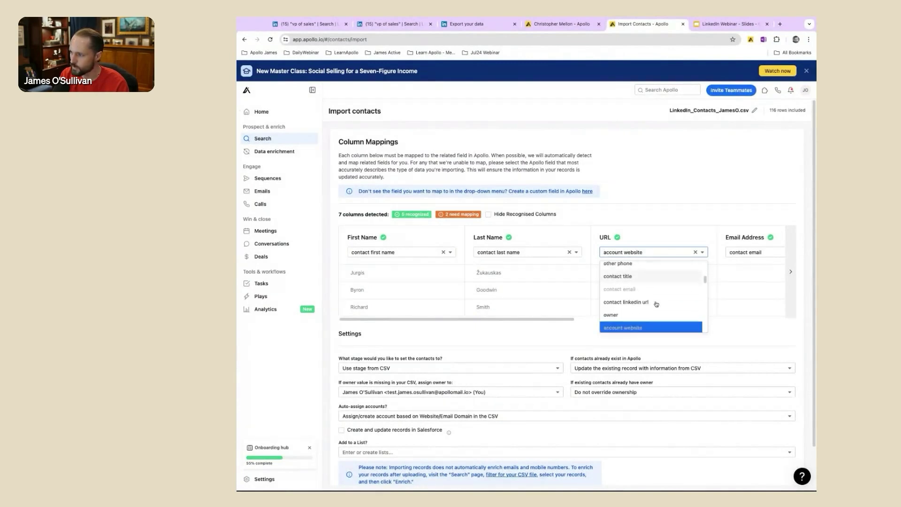
pyautogui.click(629, 326)
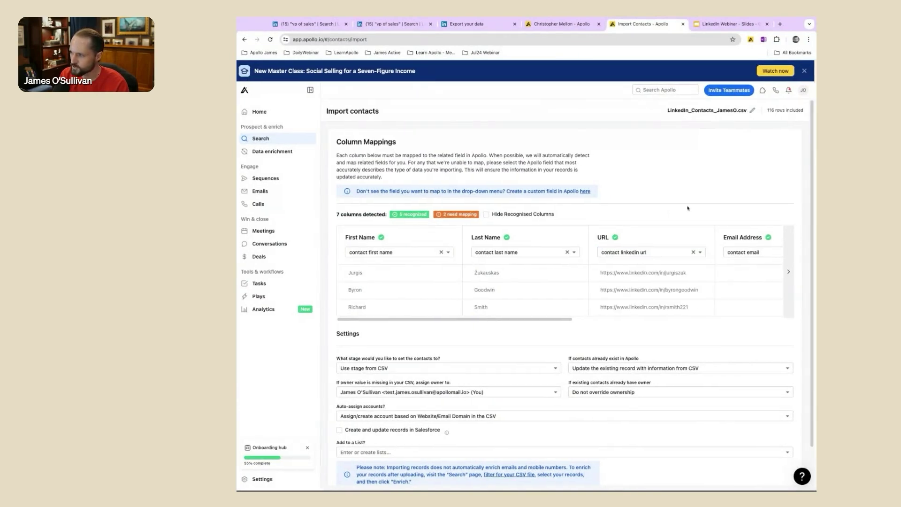
# Map the Position column to contact title and scroll down to the Import button.
pyautogui.hscroll(3, 683, 288)
pyautogui.hscroll(1, 681, 288)
pyautogui.hscroll(5, 671, 288)
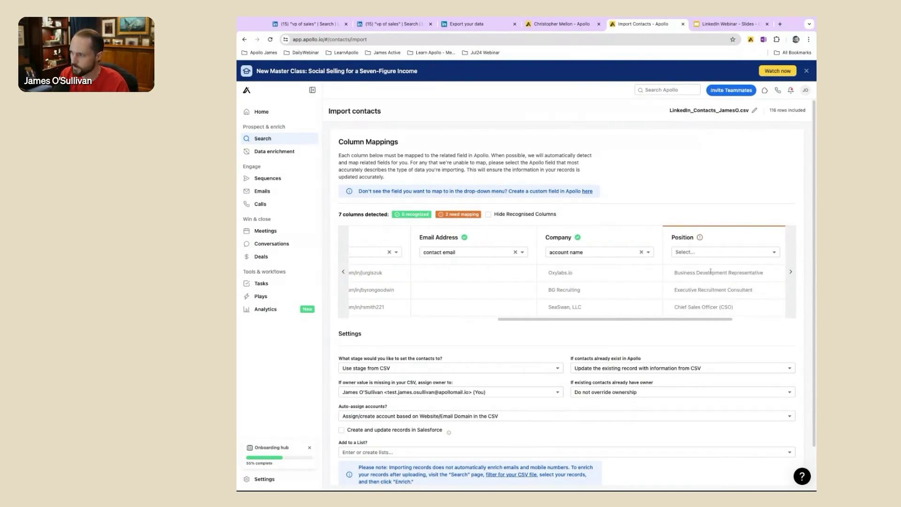
pyautogui.hscroll(2, 706, 265)
pyautogui.click(696, 253)
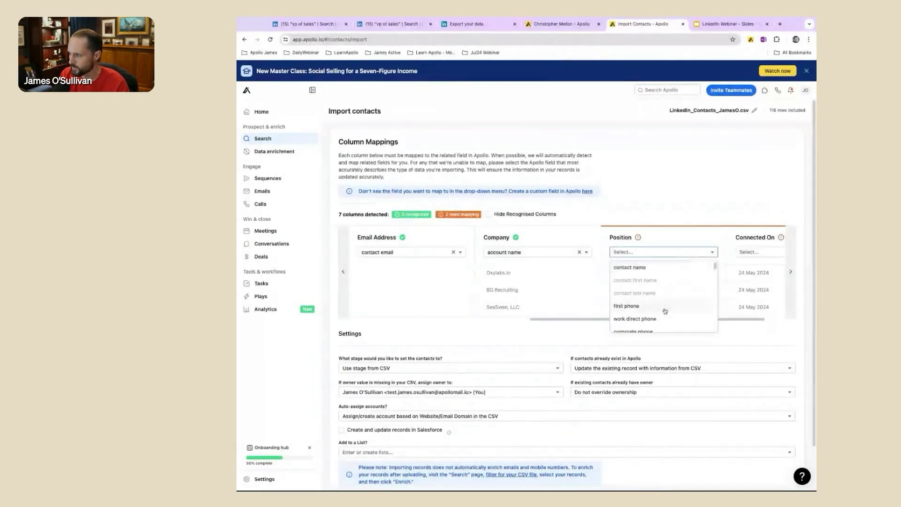
pyautogui.scroll(-3, 665, 310)
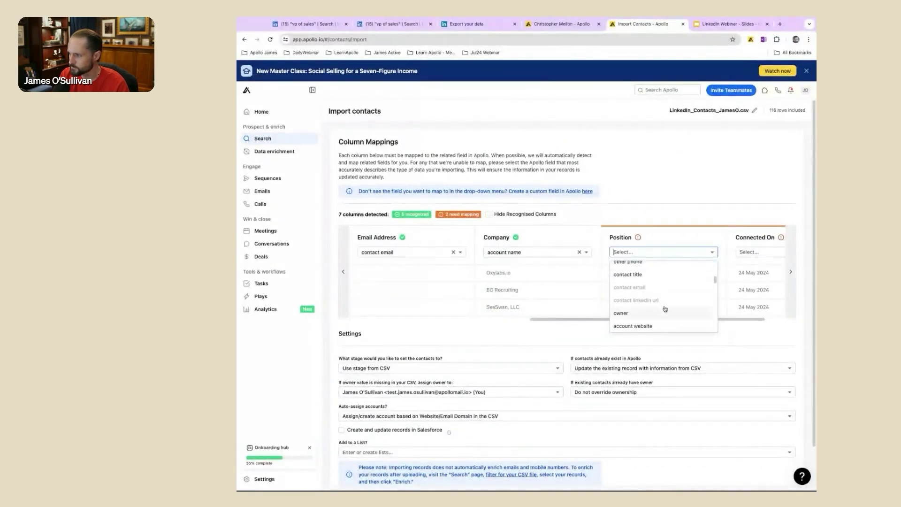
pyautogui.click(647, 274)
pyautogui.hscroll(2, 709, 249)
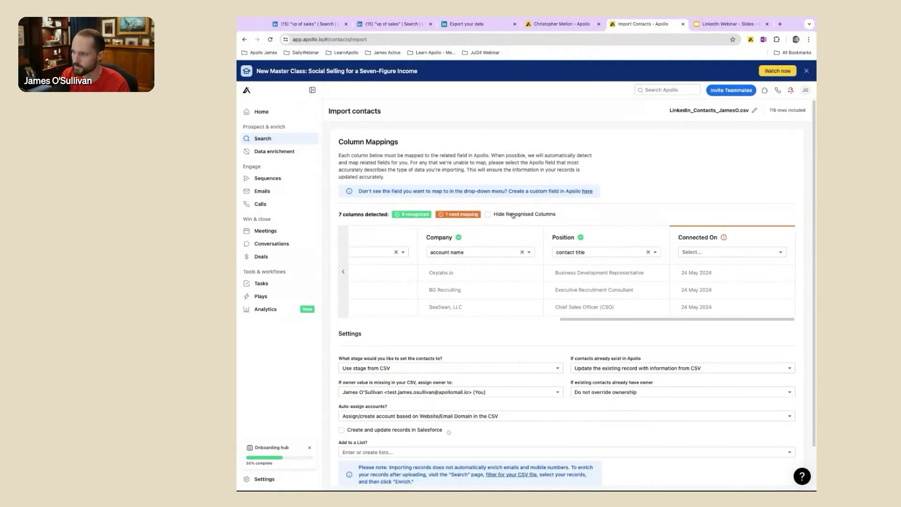
pyautogui.scroll(-2, 521, 350)
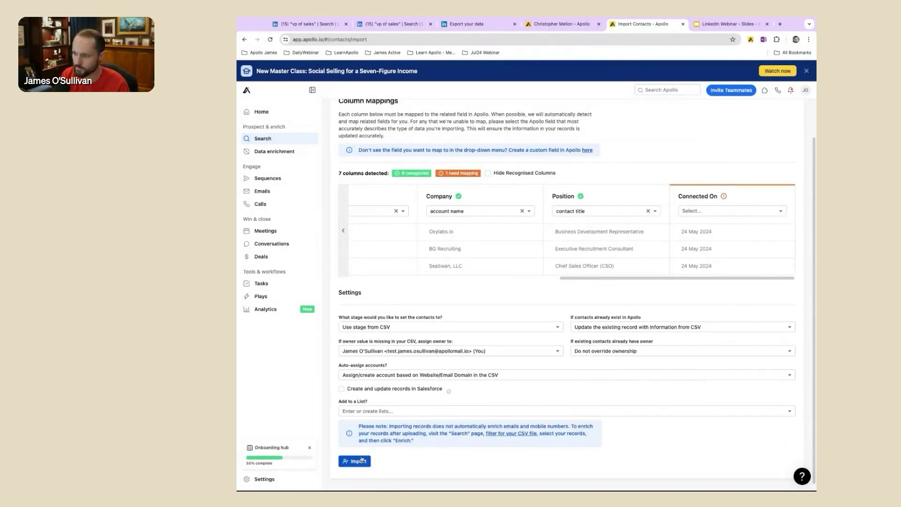
# Import the CSV into a new list 'LinkedIn connections July 2024', confirming the unmapped-column warning.
pyautogui.click(432, 409)
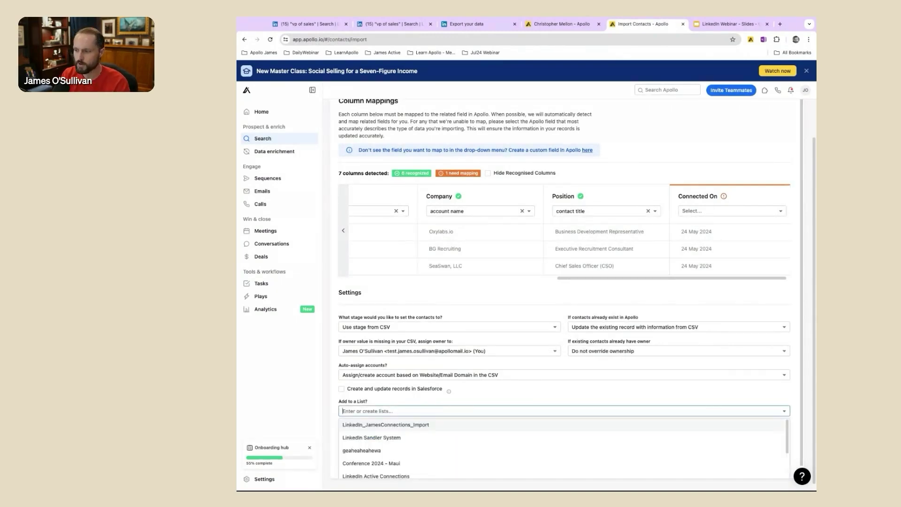
pyautogui.write('LinkedIn connections')
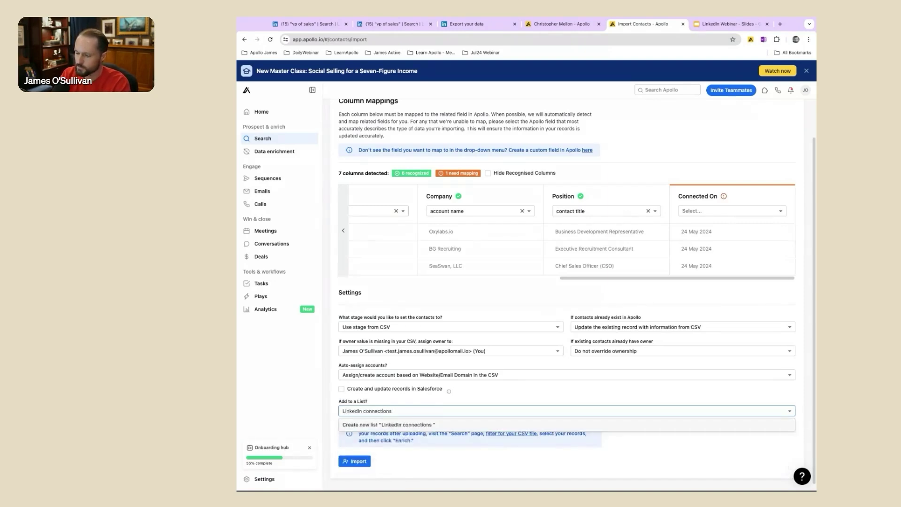
pyautogui.write(' July 2024')
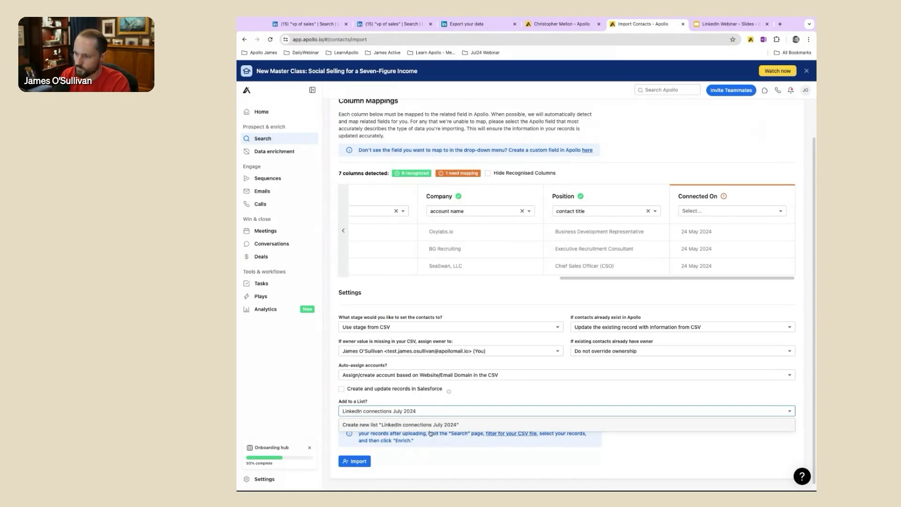
pyautogui.click(425, 425)
pyautogui.click(359, 464)
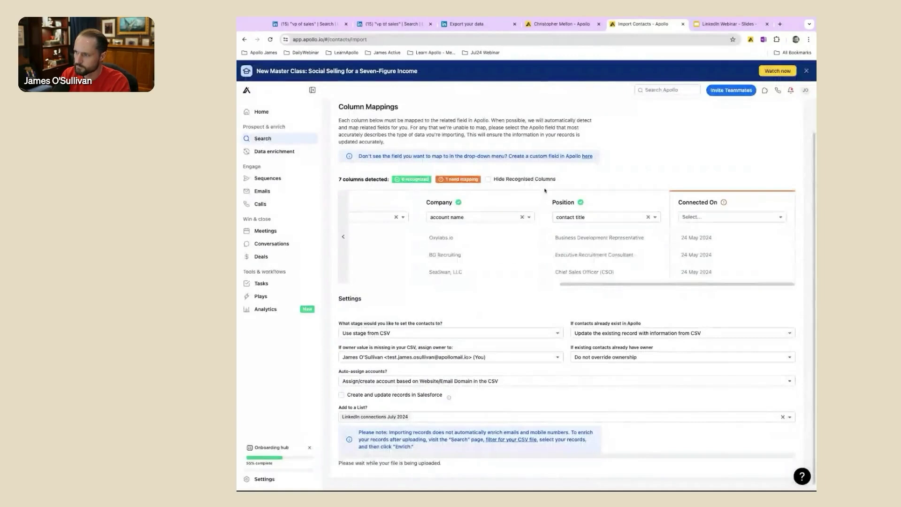
pyautogui.click(600, 299)
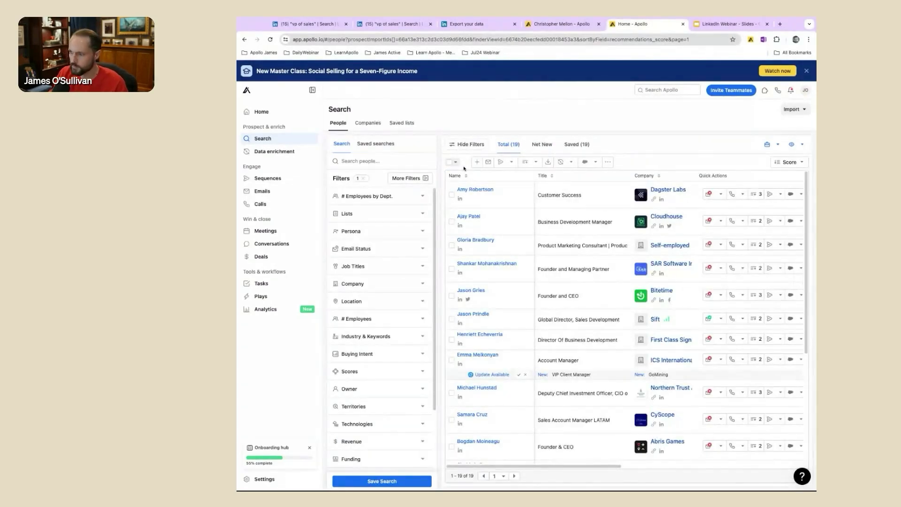
# Select all 19 imported contacts, run Enrich emails, then compare the Saved and Total views.
pyautogui.click(449, 163)
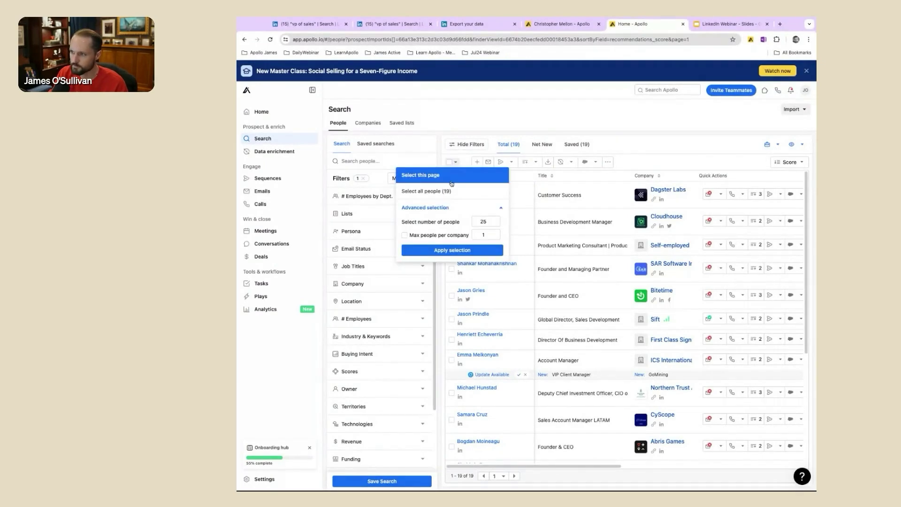
pyautogui.click(451, 180)
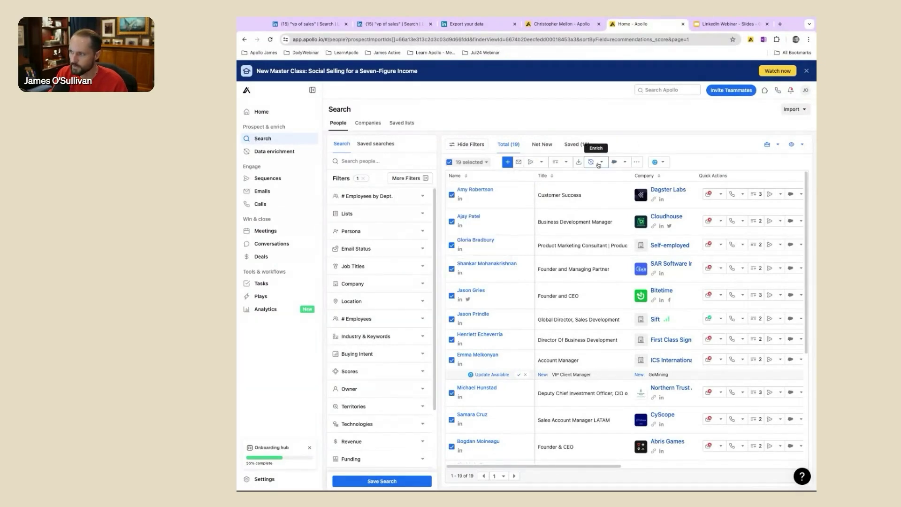
pyautogui.scroll(5, 598, 165)
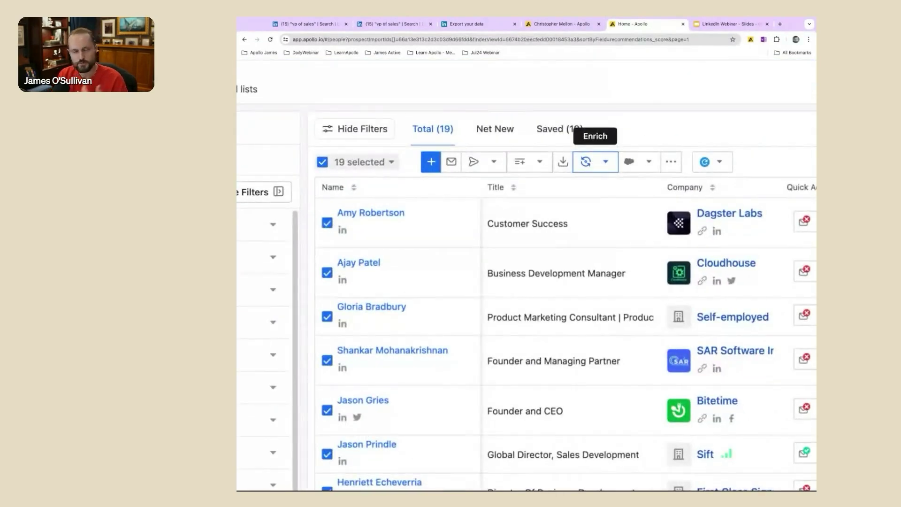
pyautogui.click(593, 162)
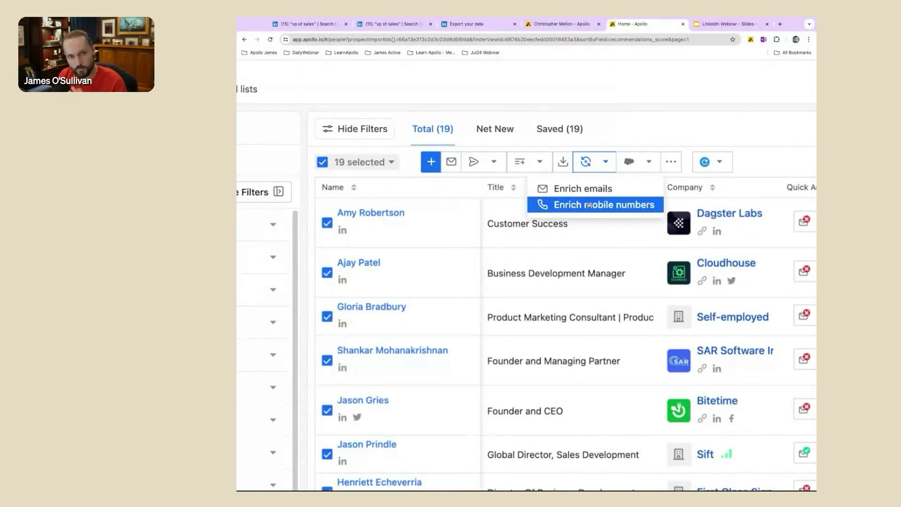
pyautogui.hotkey('ctrl', '-')
pyautogui.hotkey('ctrl', '-')
pyautogui.hotkey('ctrl', '-')
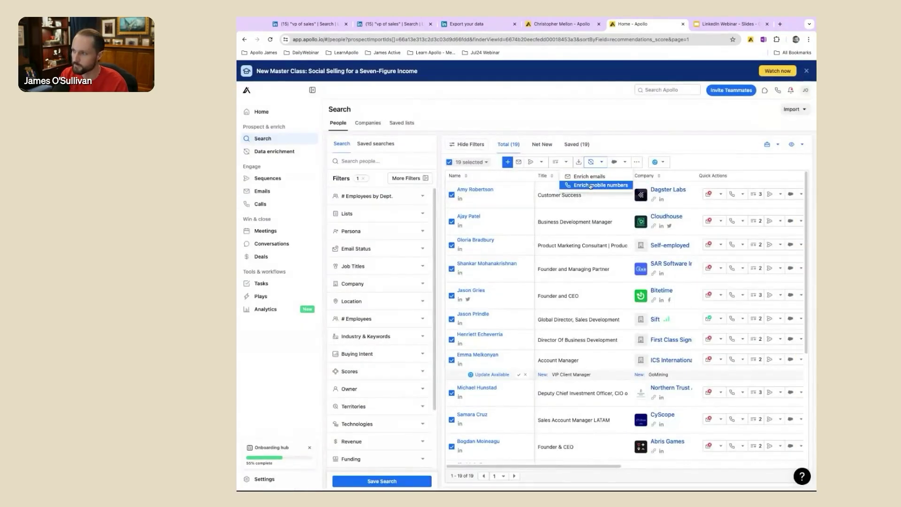
pyautogui.click(589, 177)
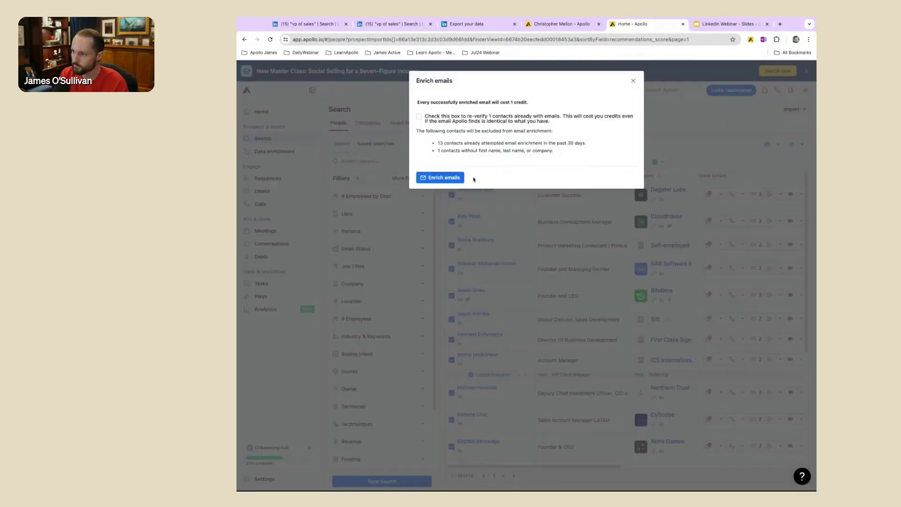
pyautogui.click(454, 178)
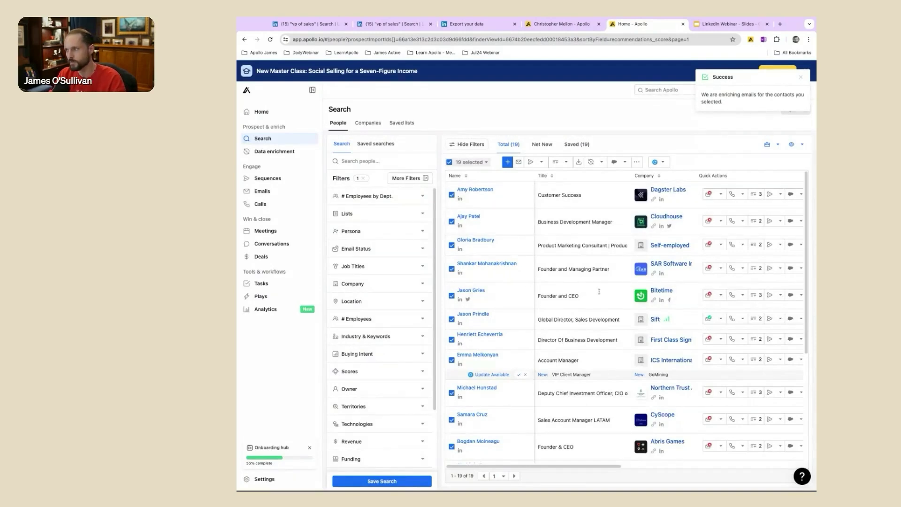
pyautogui.click(568, 144)
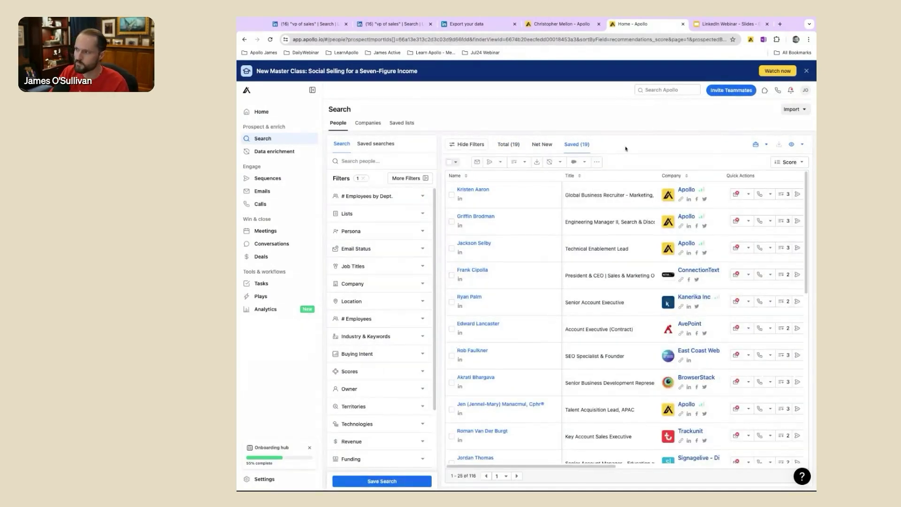
pyautogui.click(506, 144)
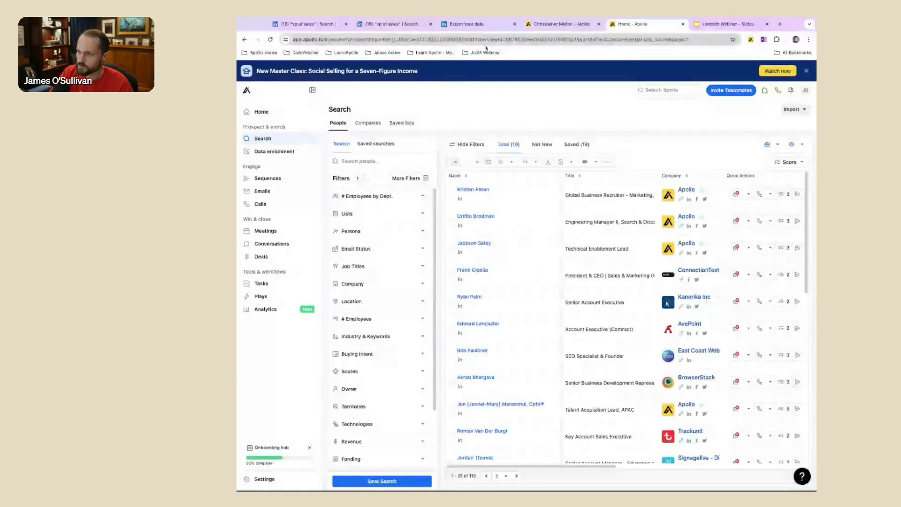
# Open the Chicago VIP Leads from LinkedIn sequence from the sequences list and scroll to its steps.
pyautogui.click(269, 178)
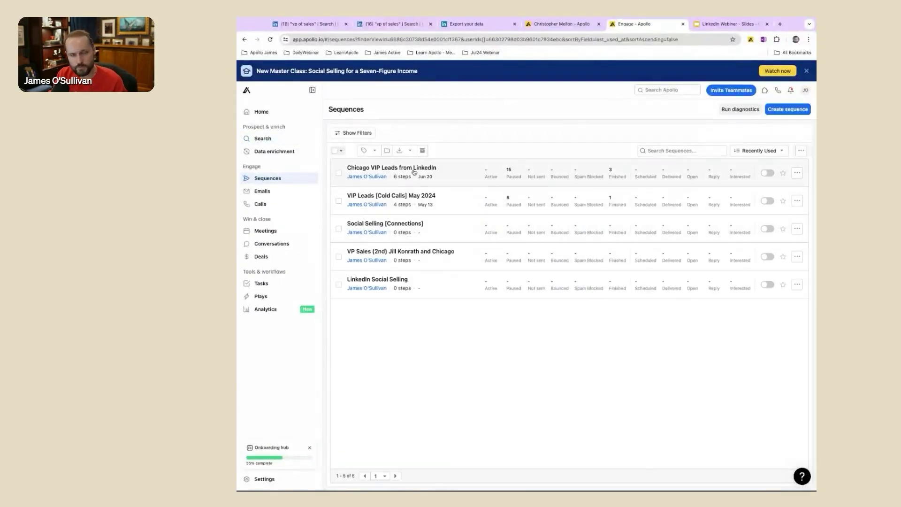
pyautogui.click(424, 174)
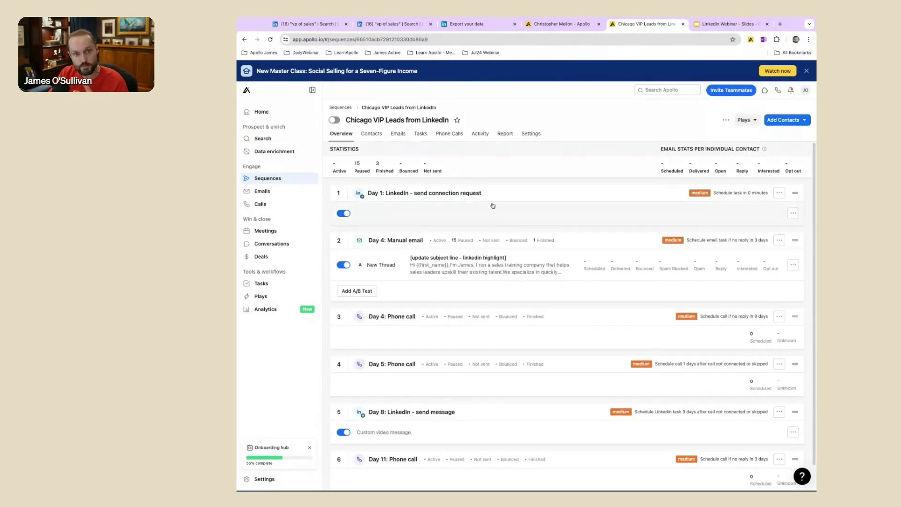
pyautogui.scroll(-1, 539, 429)
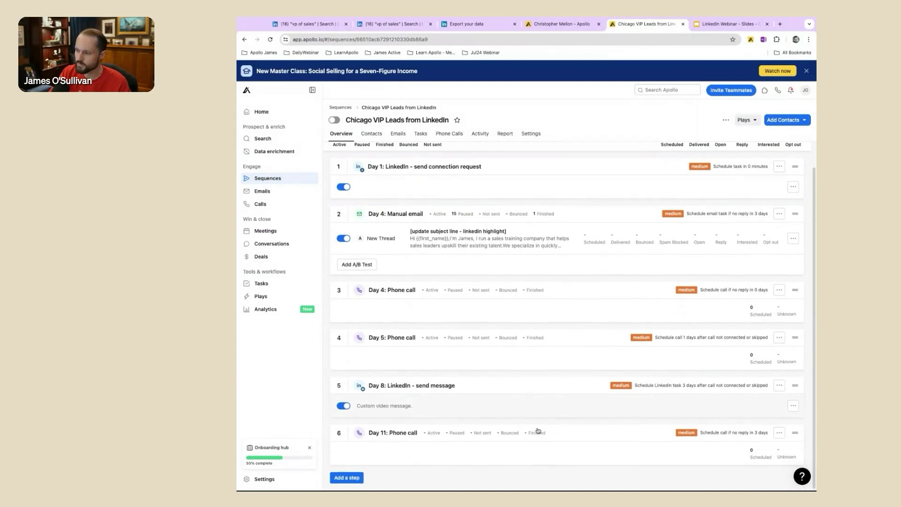
# Review the LinkedIn task step types offered for a new step, then dismiss them without adding one.
pyautogui.click(359, 479)
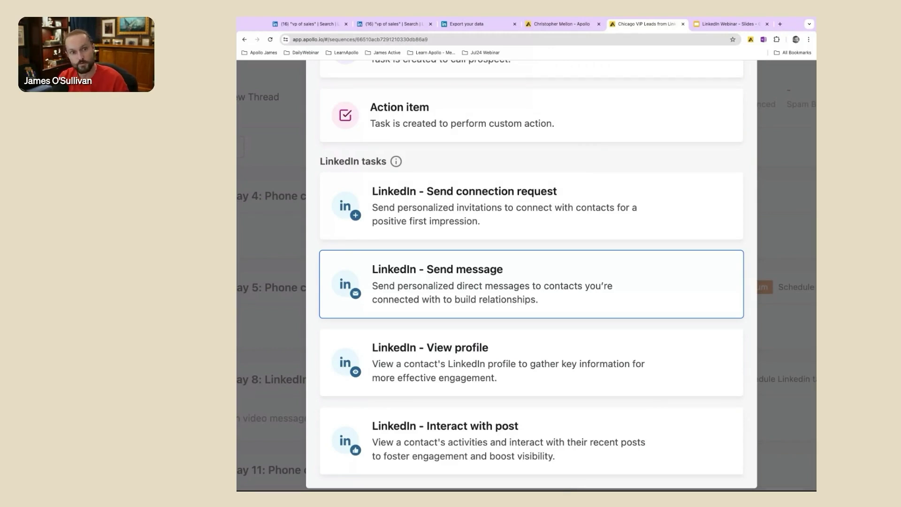
pyautogui.scroll(-1, 514, 343)
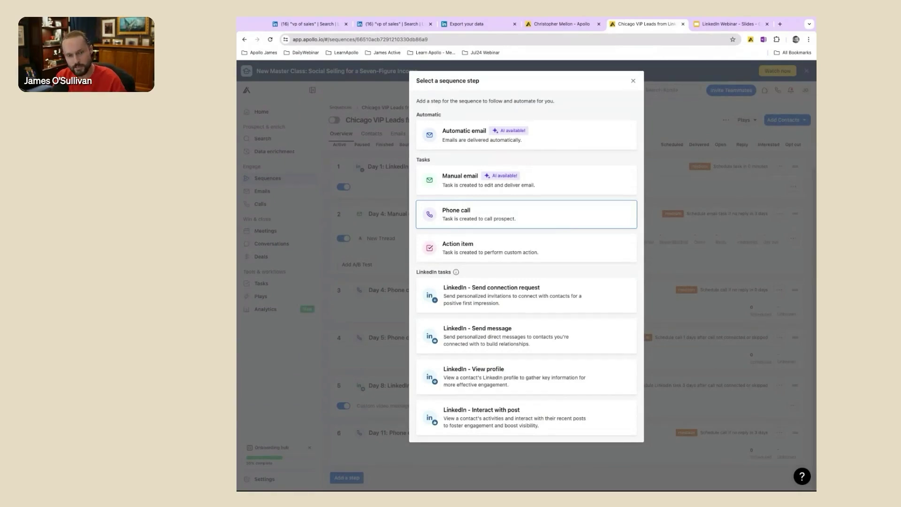
pyautogui.click(632, 82)
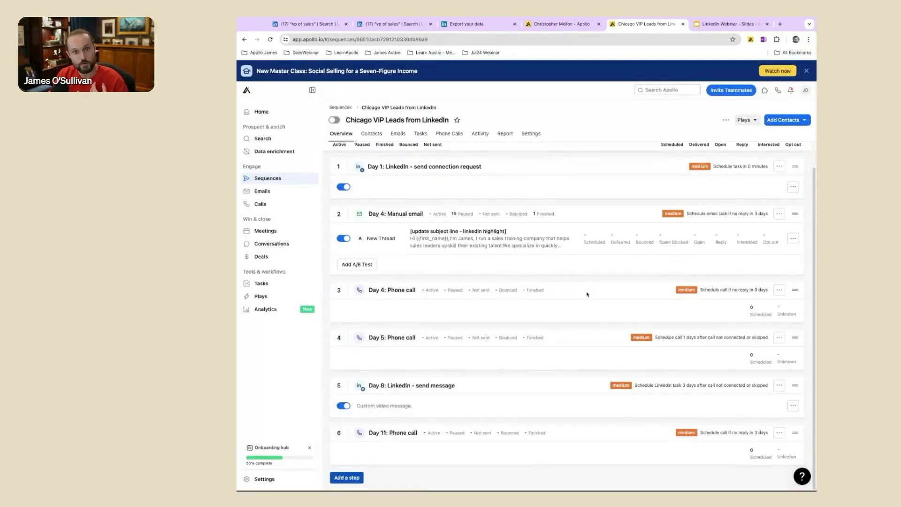